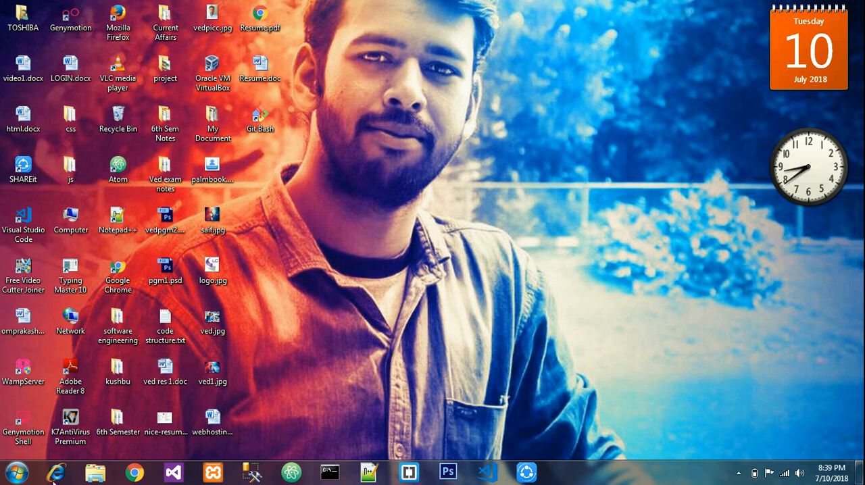
- Launch Visual Studio 2012 from the Start menu
click(22, 471)
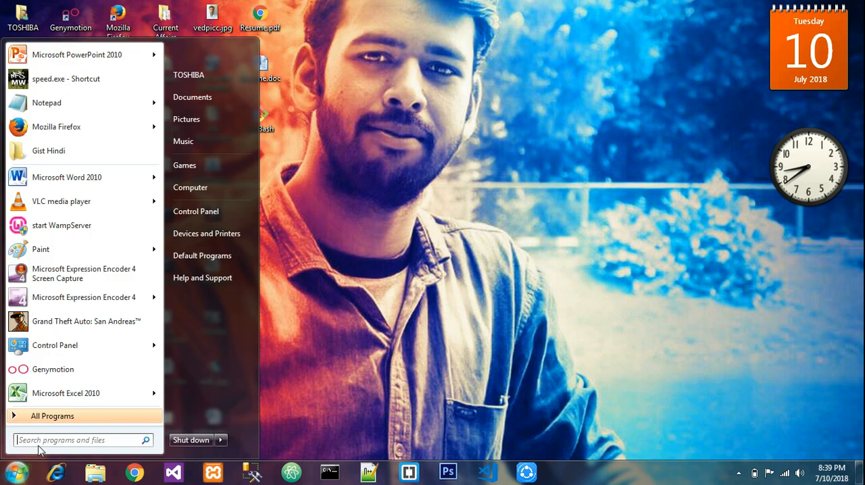
text(v)
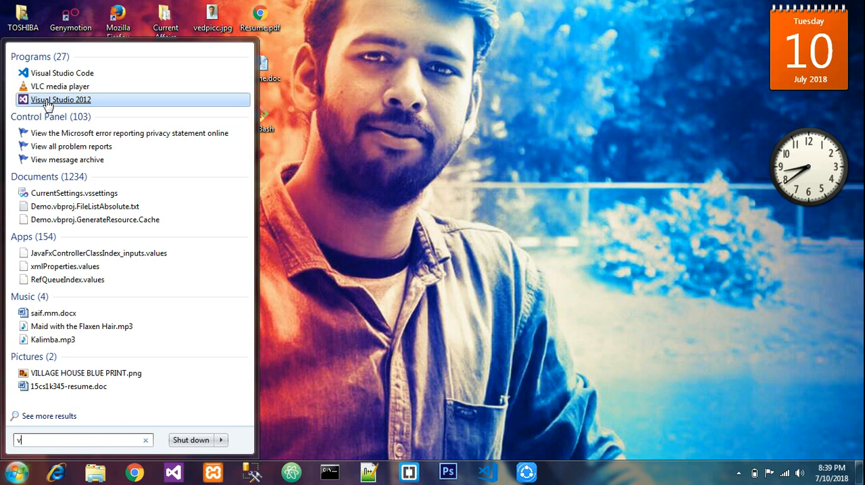
click(49, 103)
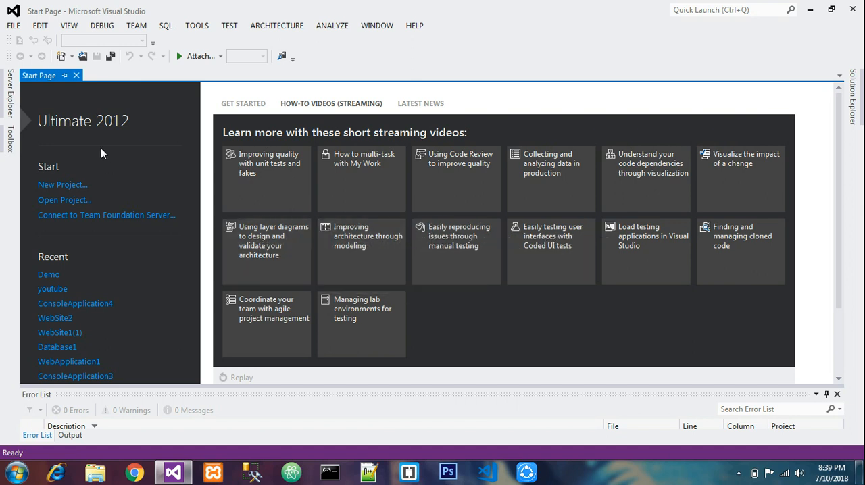
- Bring up the New Project dialog from the FILE menu
click(14, 27)
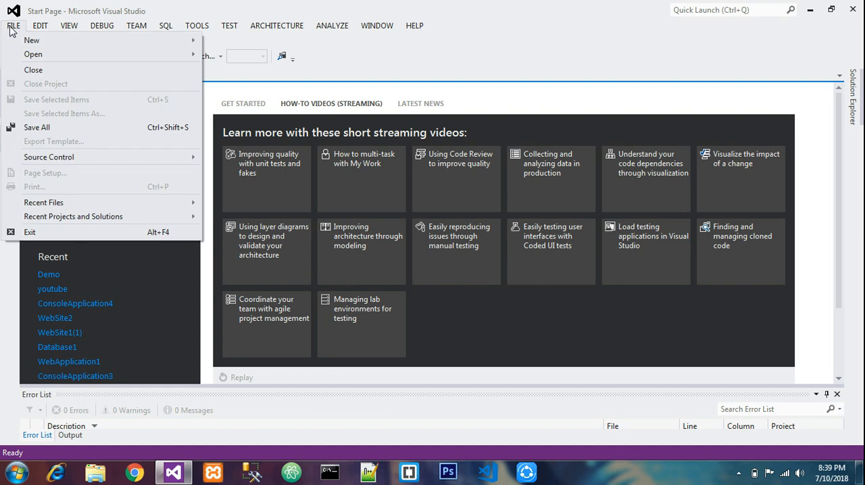
mouse_move(32, 41)
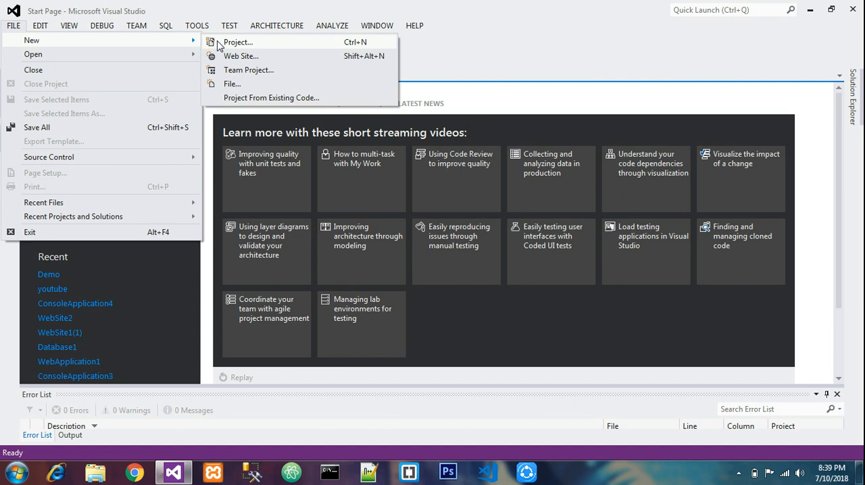
click(219, 45)
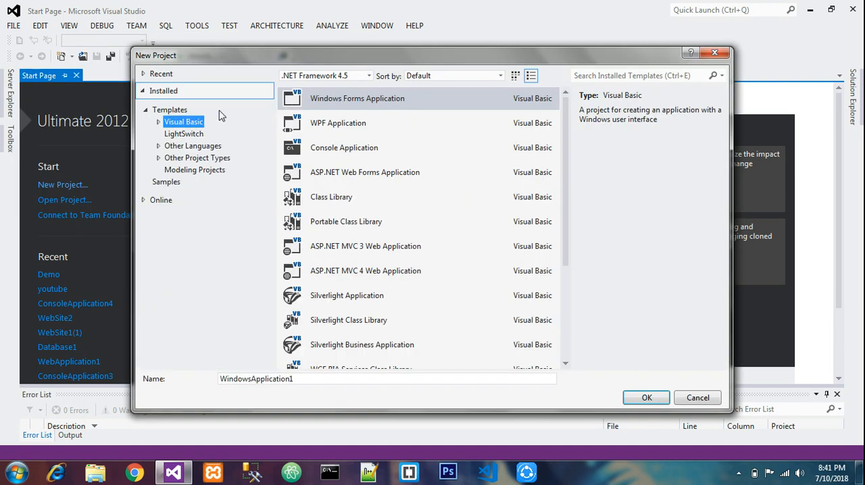
- Create a Visual Basic ASP.NET Empty Web Application named DemoProject
click(157, 122)
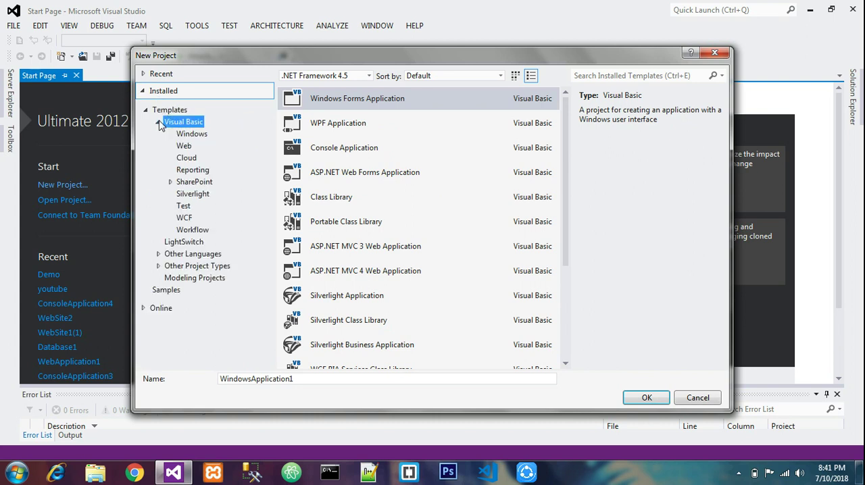
click(185, 147)
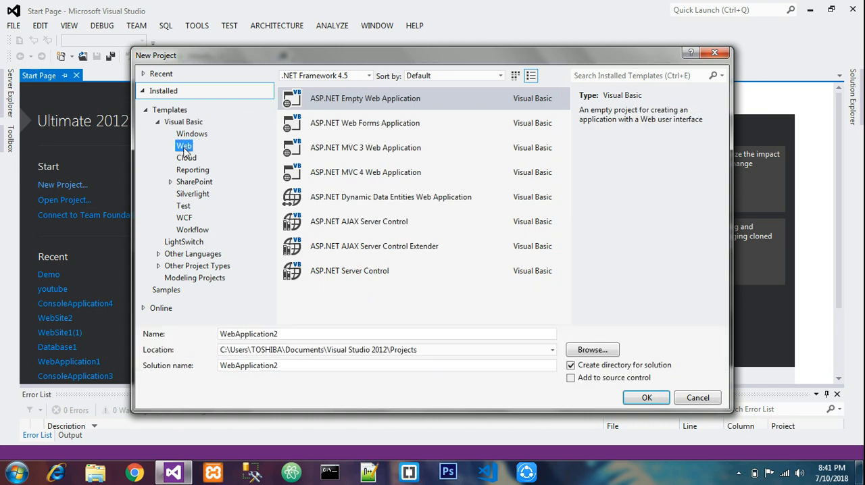
click(344, 106)
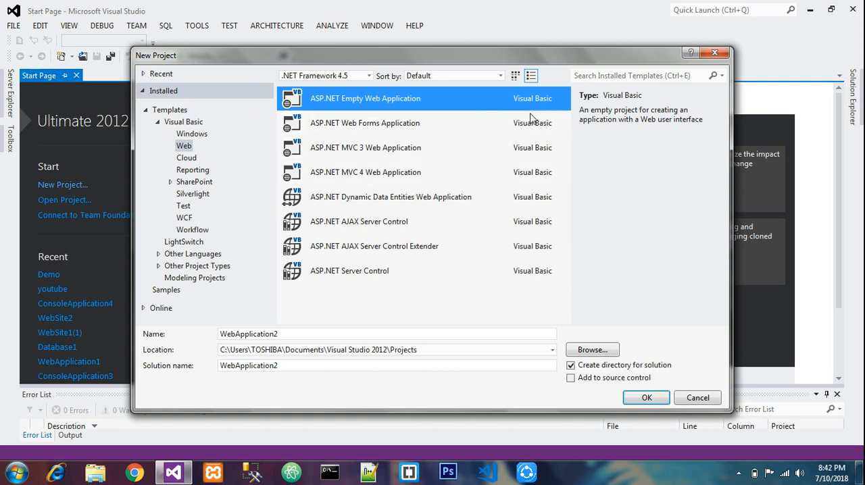
click(287, 335)
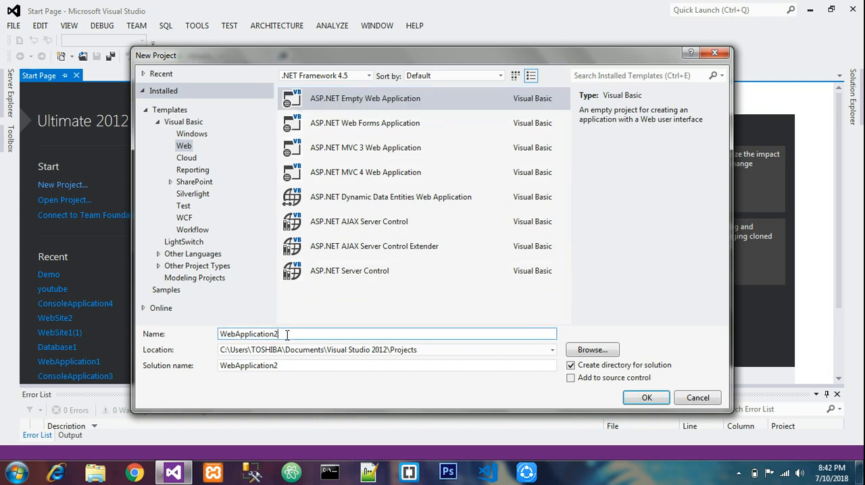
double_click(287, 335)
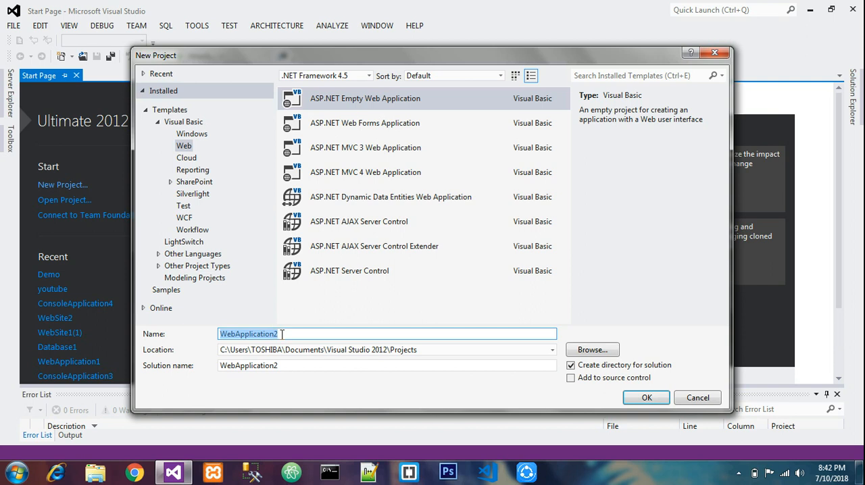
text(Dem)
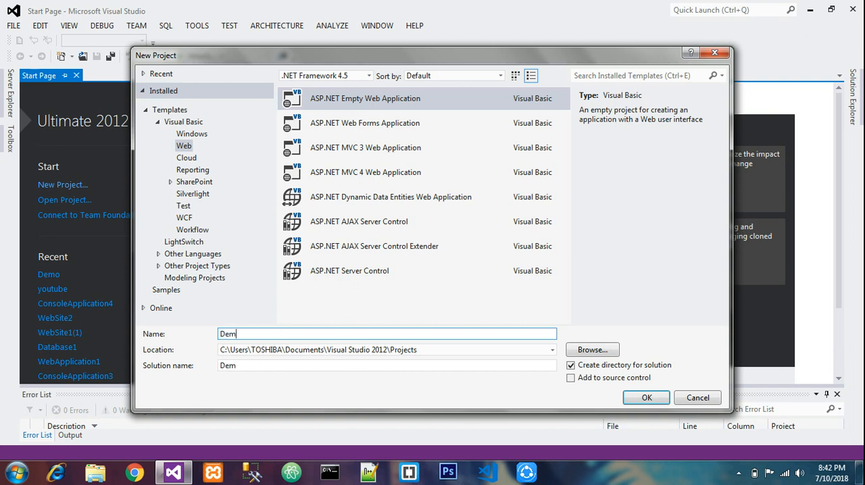
text(oPro)
text(ject)
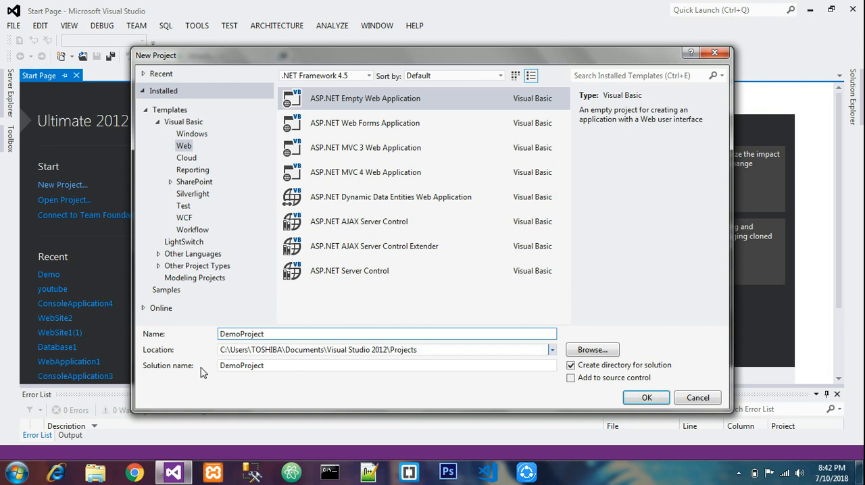
click(626, 397)
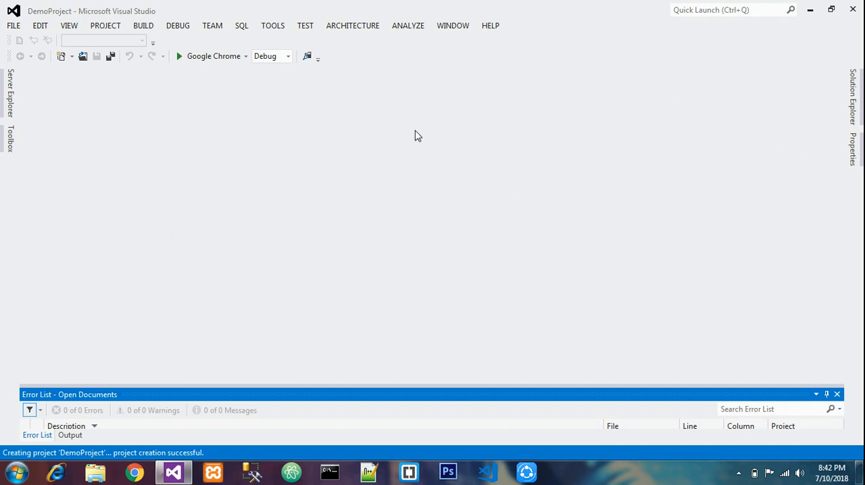
- Show Solution Explorer and bring up the DemoProject context menu for adding items
click(72, 27)
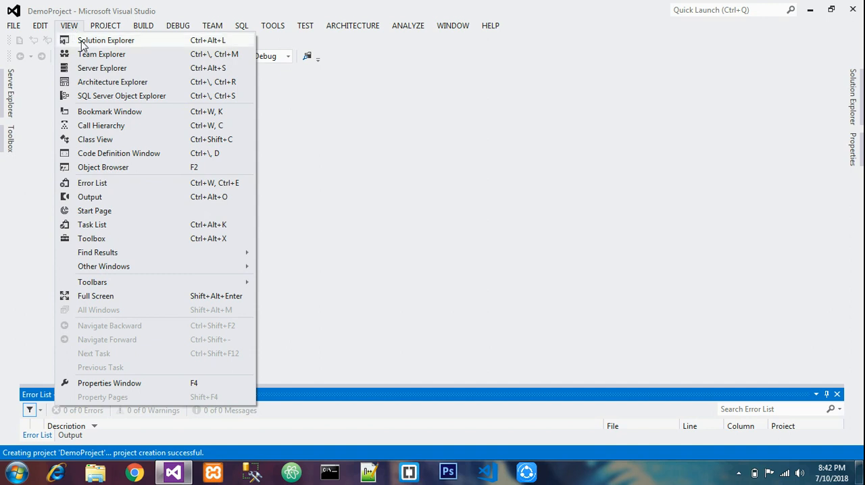
click(83, 42)
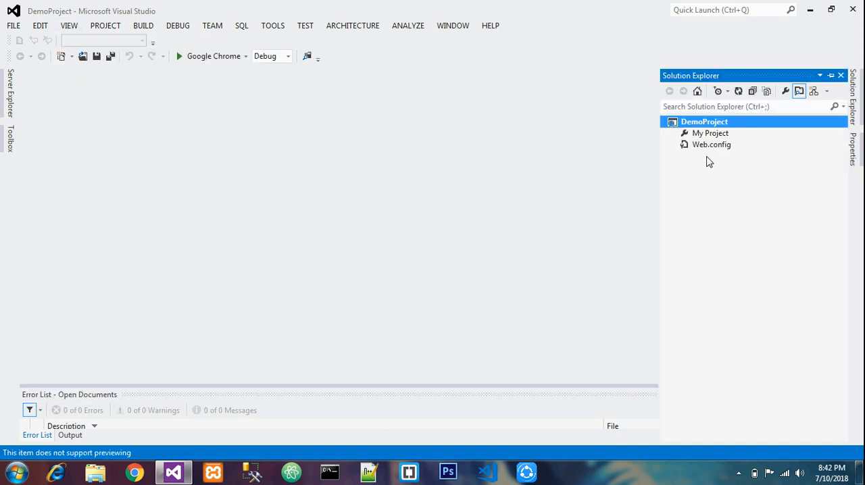
right_click(691, 127)
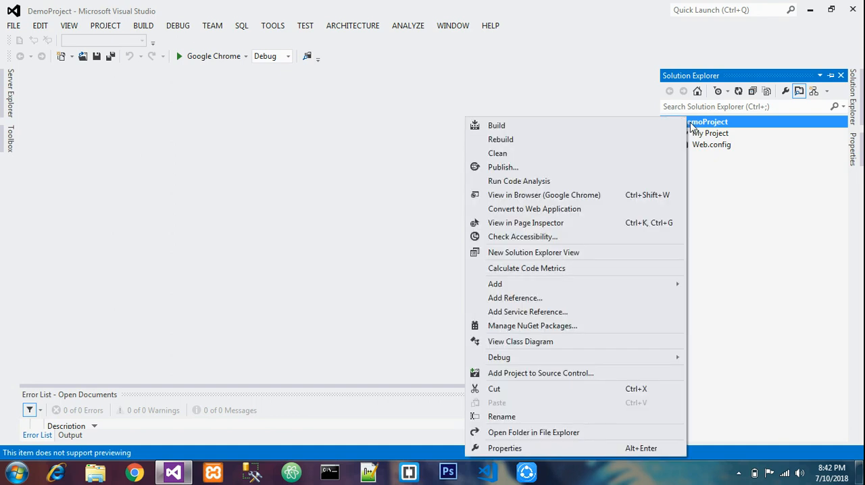
right_click(711, 126)
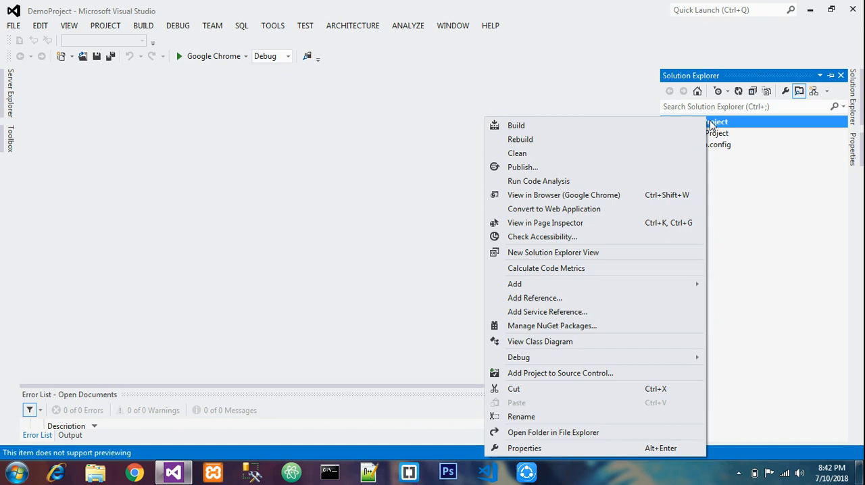
click(711, 126)
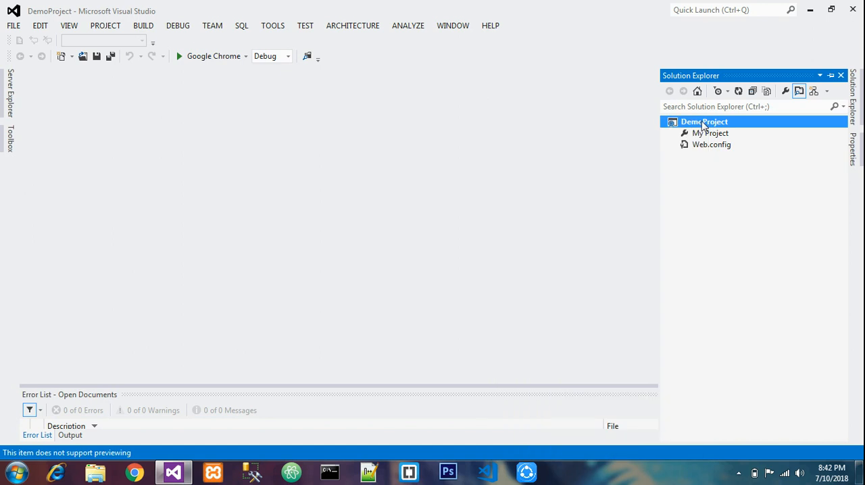
right_click(703, 127)
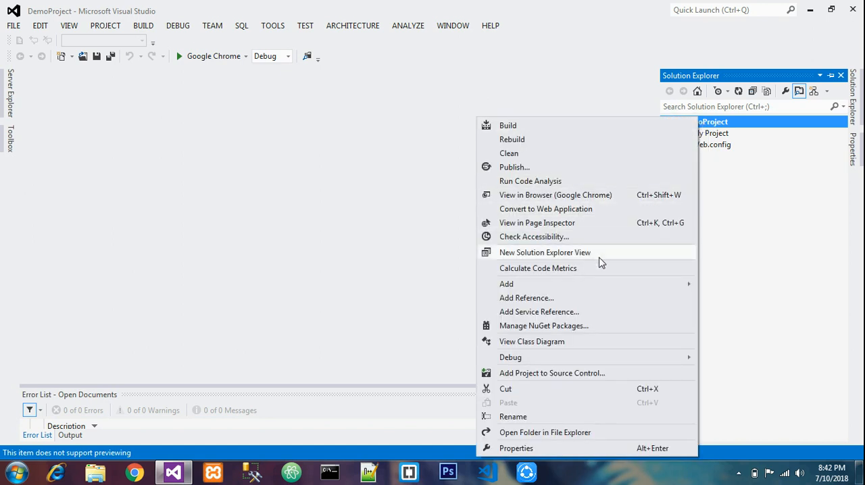
mouse_move(506, 284)
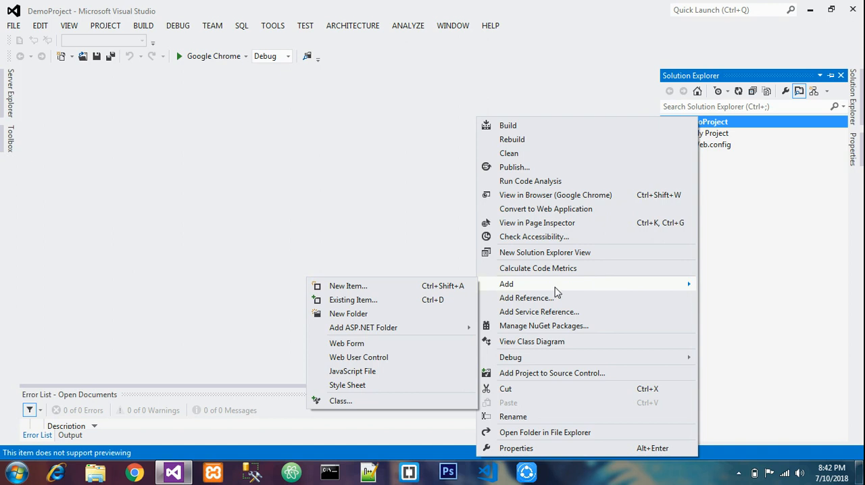
- Add a Web Form named homepage to the project, opening homepage.aspx
click(384, 348)
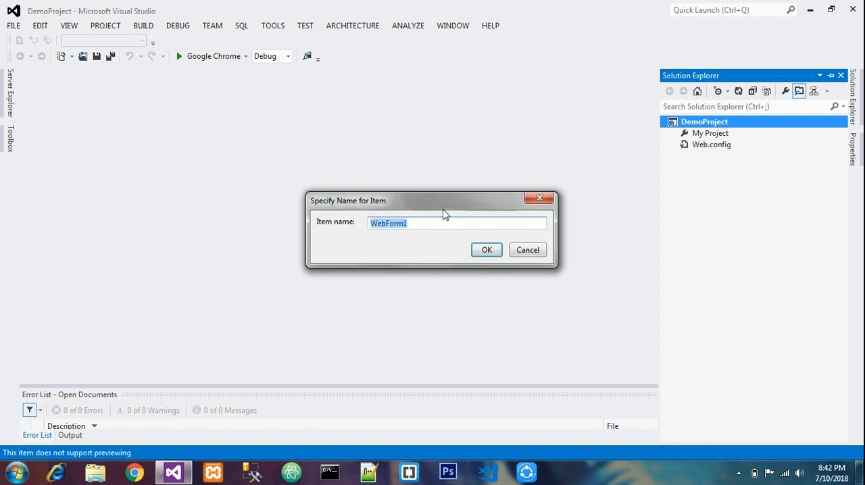
text(home)
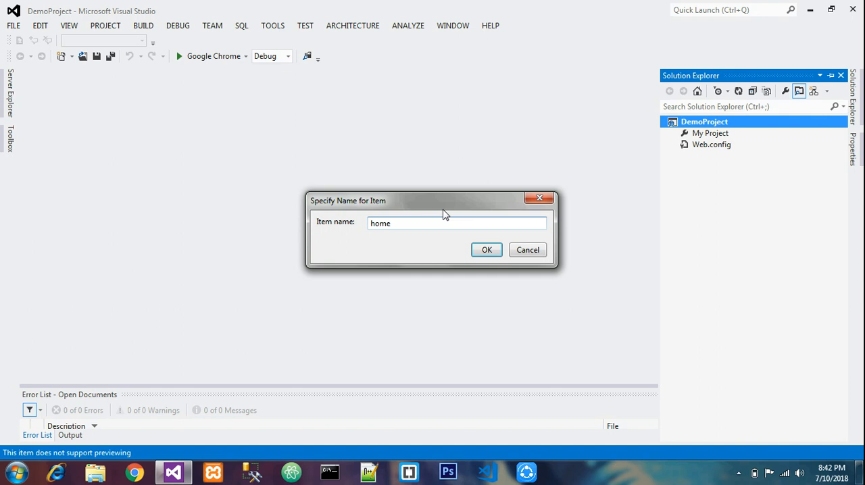
text(page)
click(481, 252)
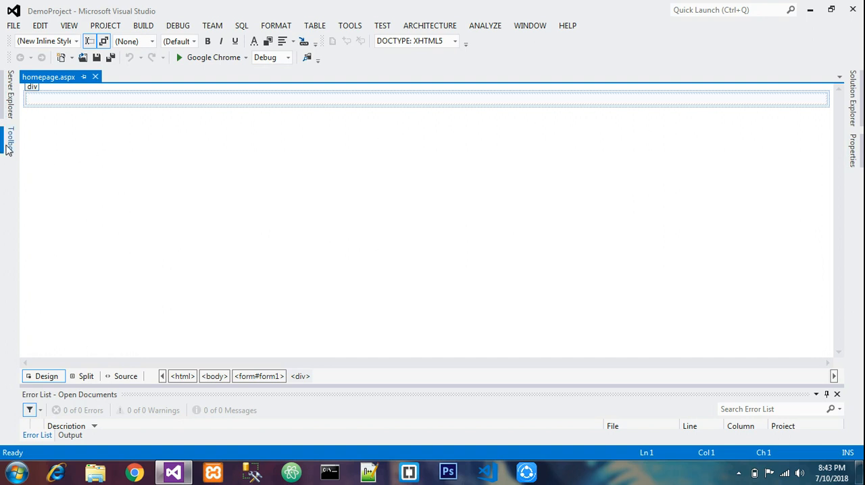
- Insert a 6-row, 4-column table into the page's top div
click(88, 100)
click(314, 26)
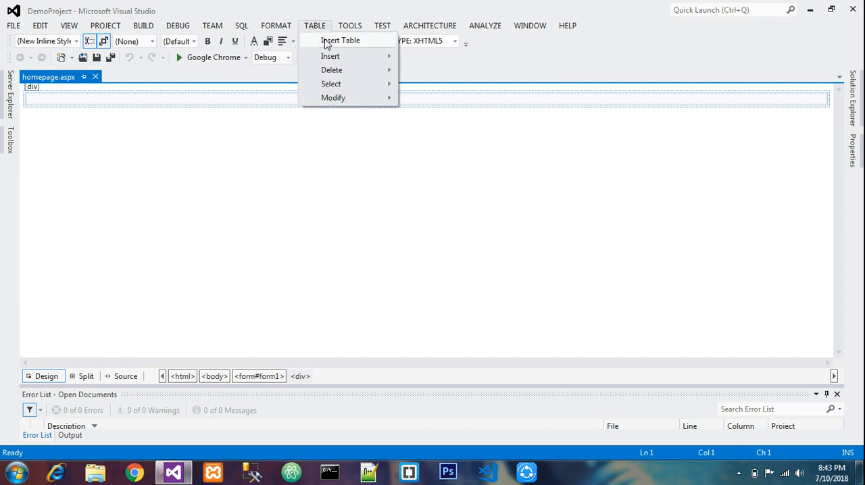
click(331, 41)
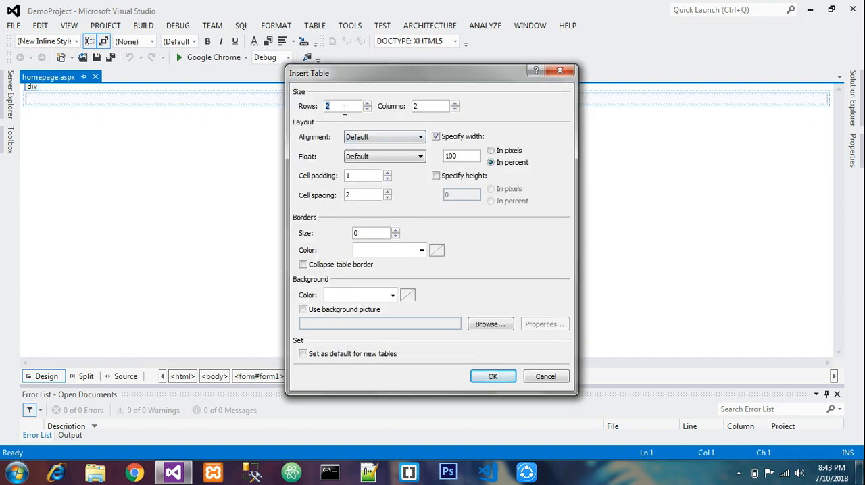
text(6)
key(Tab)
click(493, 376)
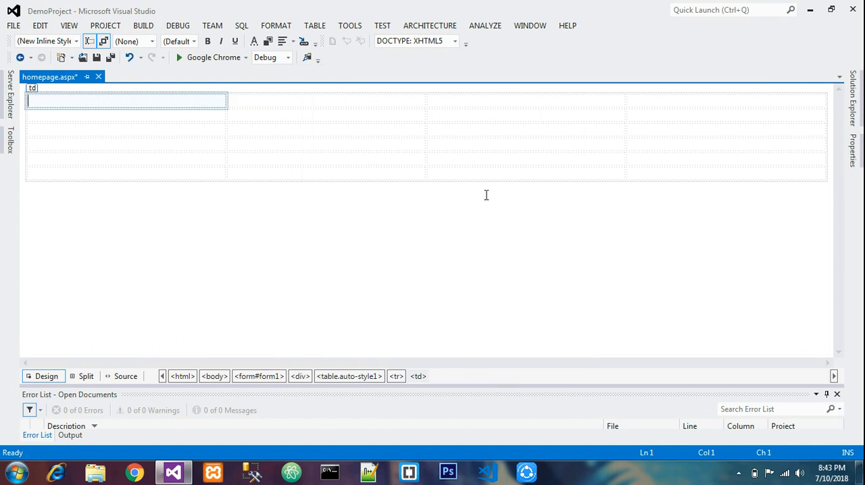
click(356, 204)
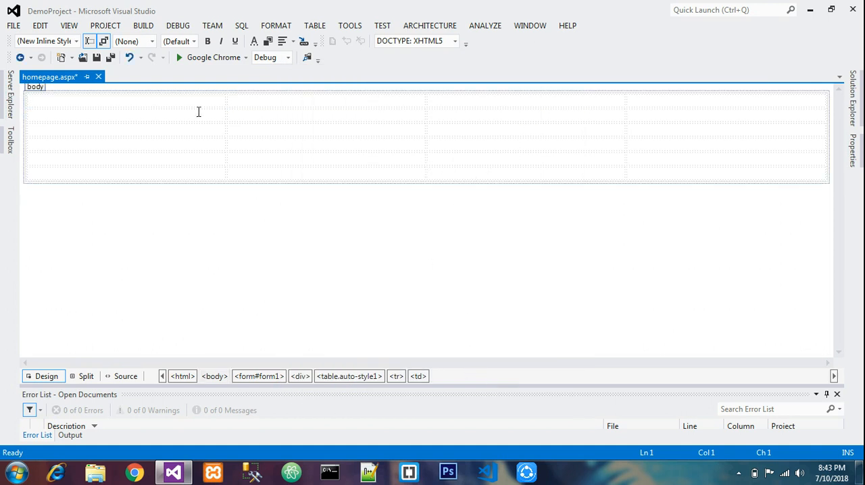
click(198, 112)
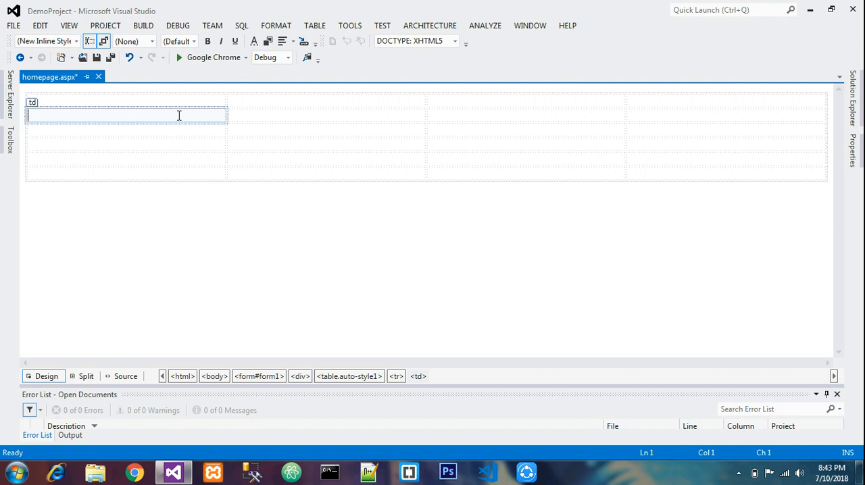
click(5, 147)
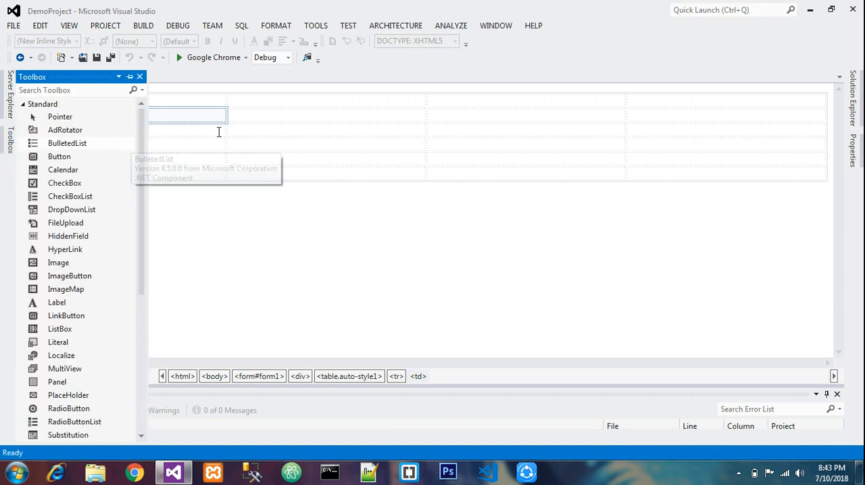
click(198, 114)
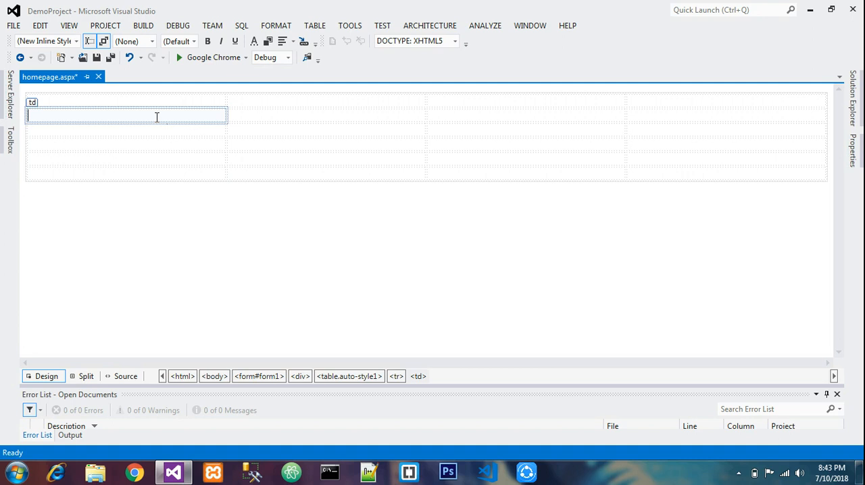
text(e)
key(BackSpace)
text(name)
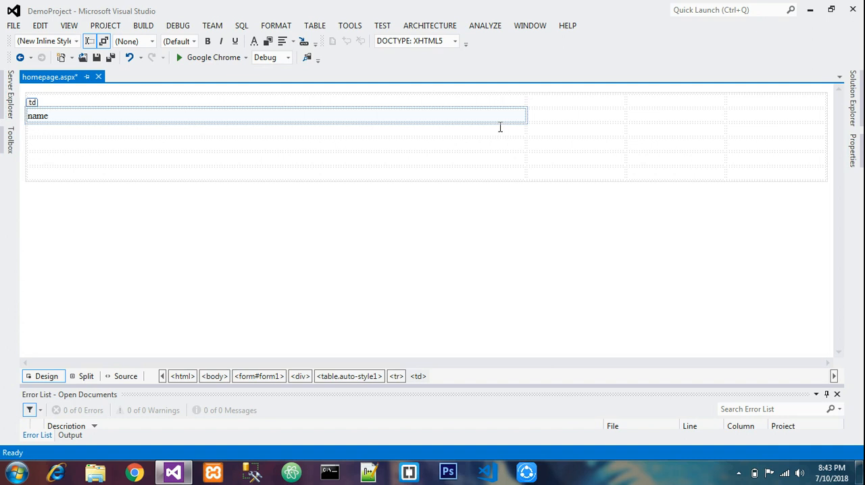
key(BackSpace)
key(BackSpace)
key(BackSpace)
key(BackSpace)
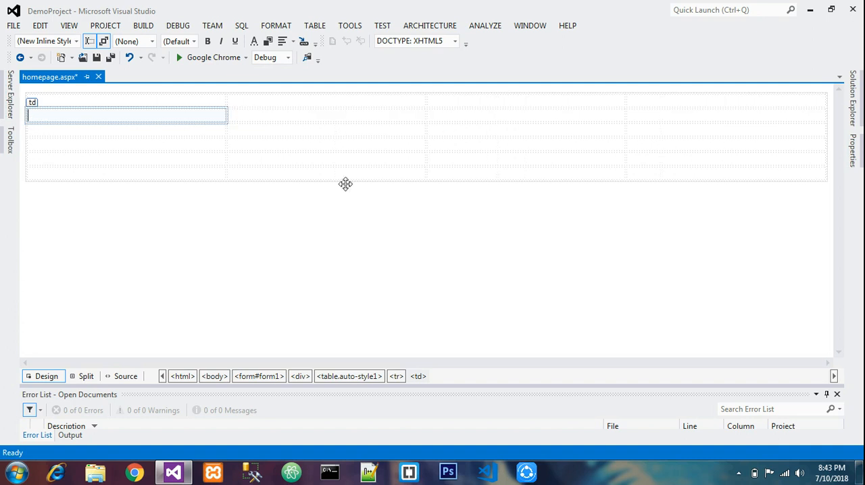
- Resize the table's four columns by dragging their borders
click(190, 217)
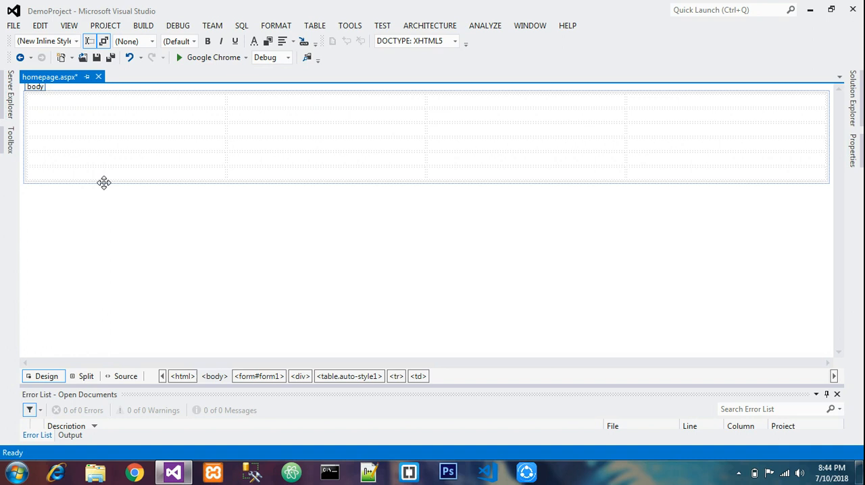
mouse_move(226, 151)
drag(225, 151, 231, 153)
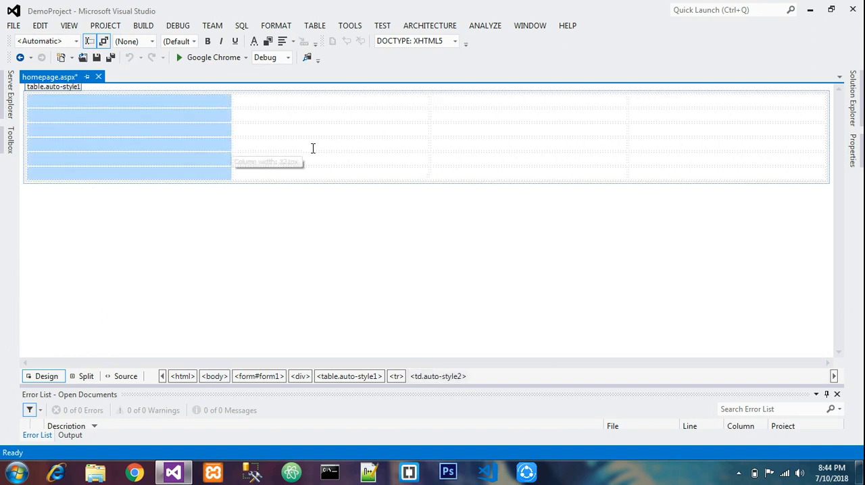
mouse_move(427, 139)
mouse_down()
mouse_move(403, 145)
mouse_move(444, 147)
mouse_up()
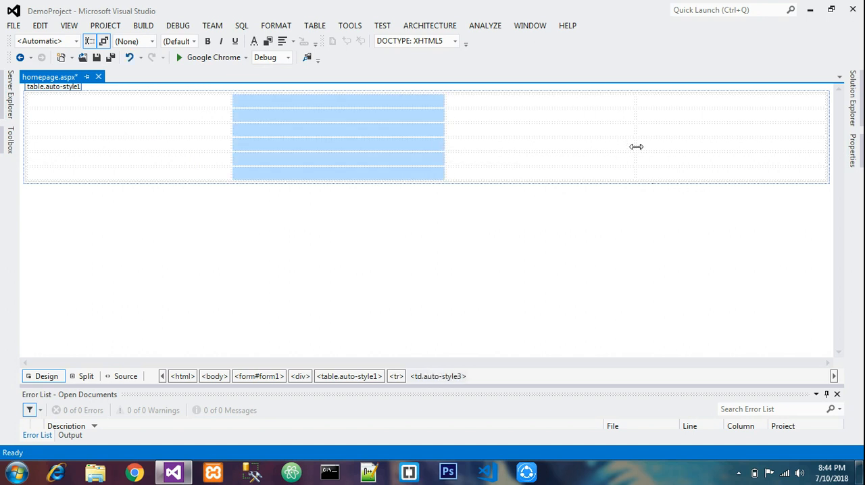
drag(636, 147, 643, 156)
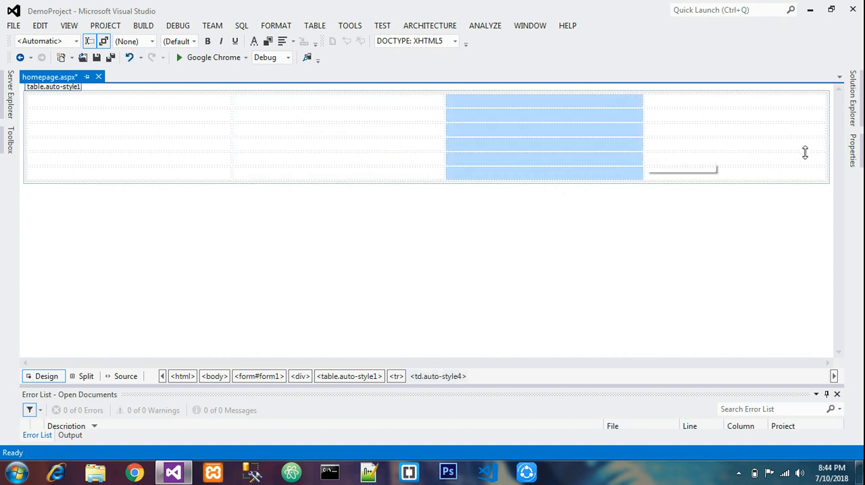
drag(828, 149, 619, 154)
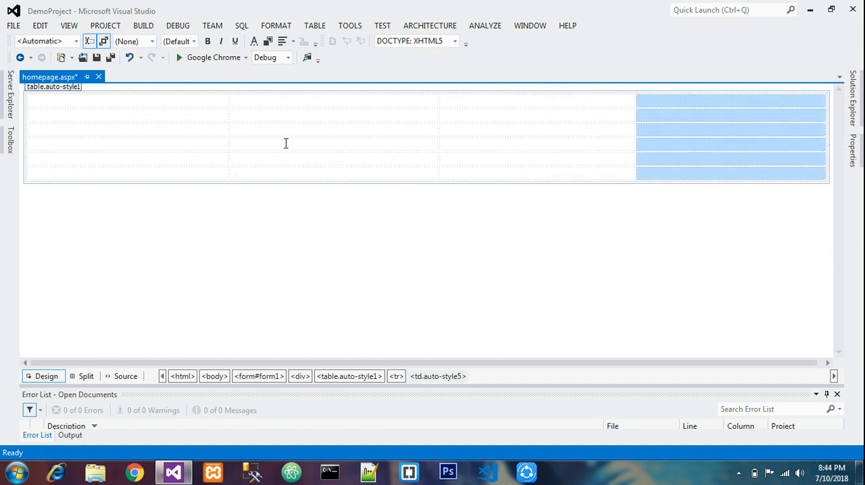
- Place the caret in the top-left table cell for the Email text
click(34, 135)
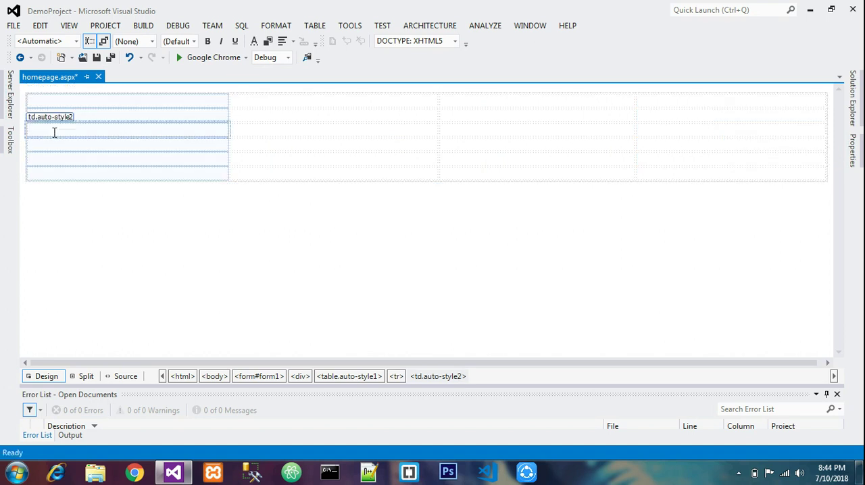
click(142, 99)
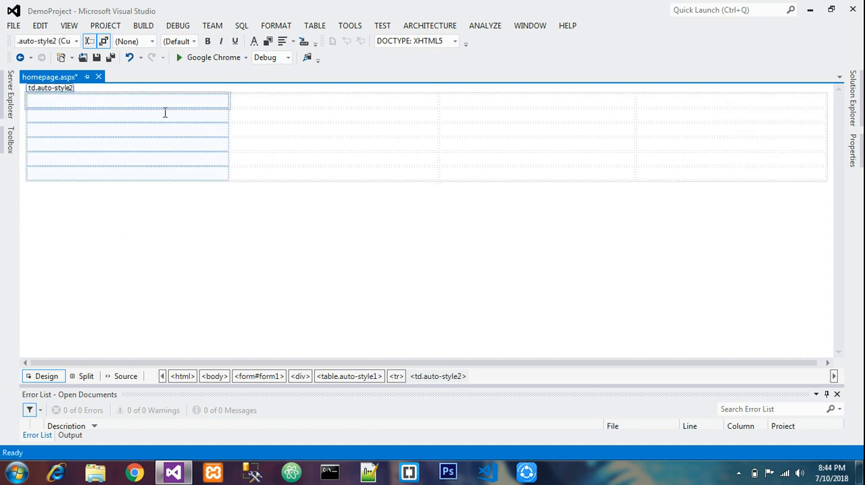
text(Email)
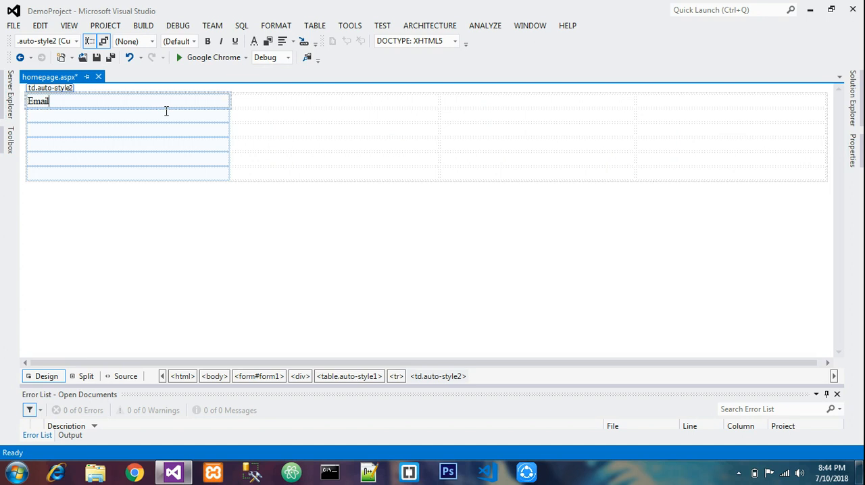
- Replace Email with First Name, then clear the top-left cell again
key(shift+Home)
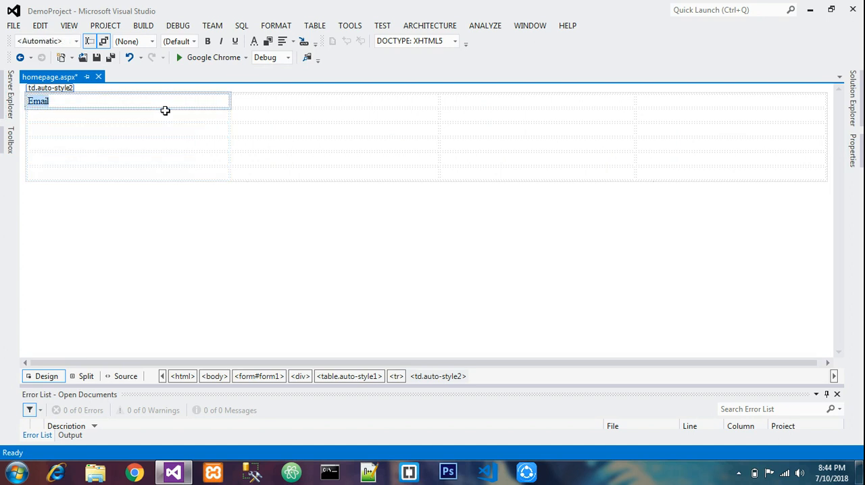
text(First )
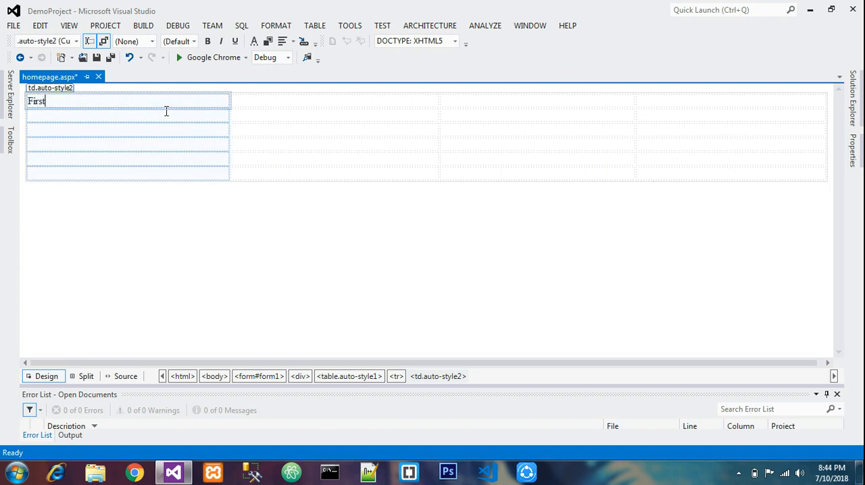
text(Name)
key(shift+Home)
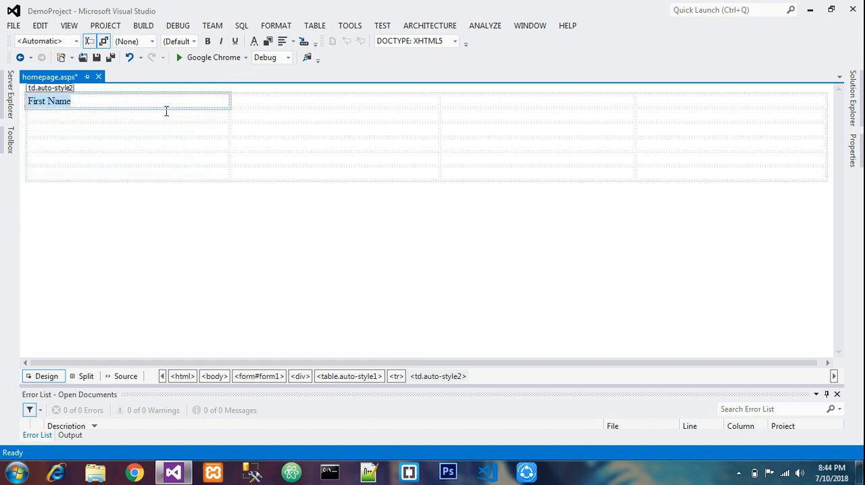
key(BackSpace)
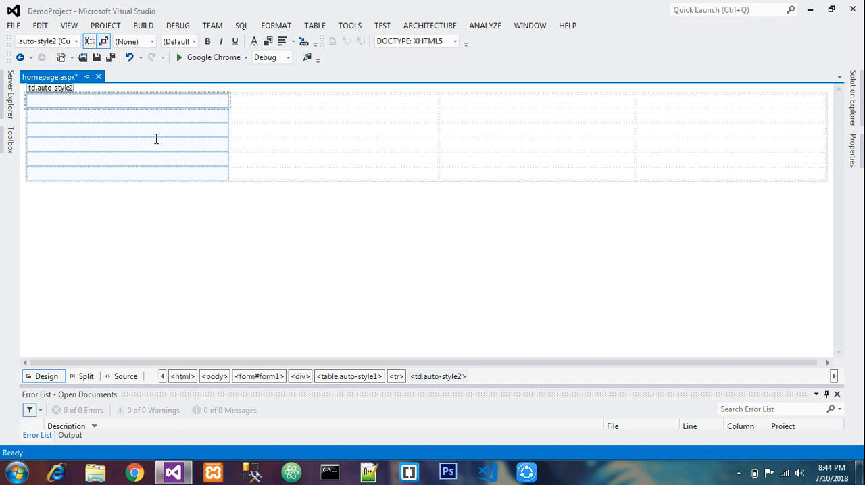
- Drag a Label control from the Toolbox into the top-left table cell
click(2, 142)
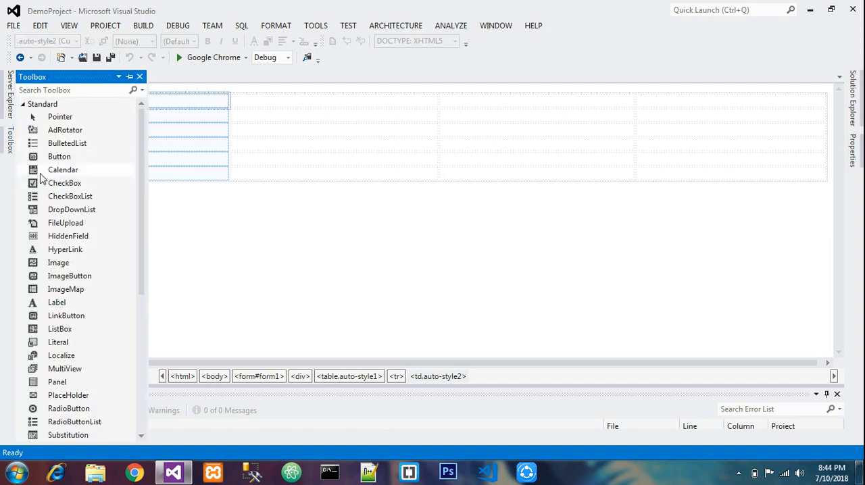
click(61, 306)
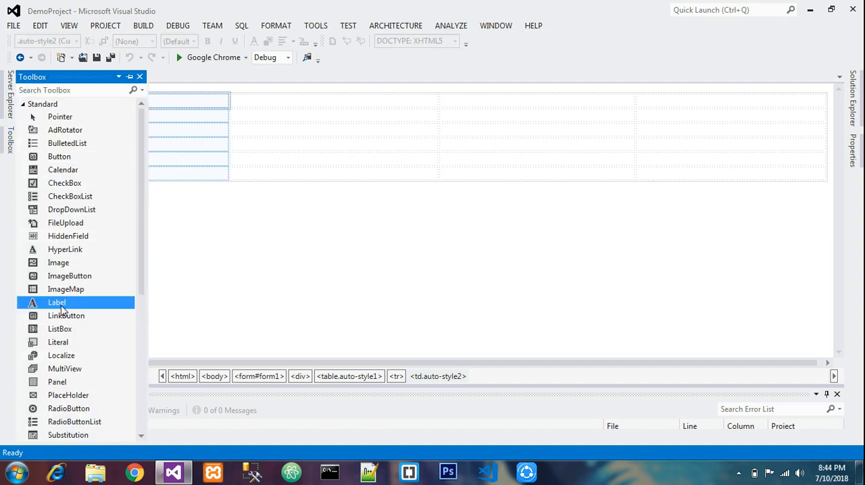
drag(61, 309, 155, 170)
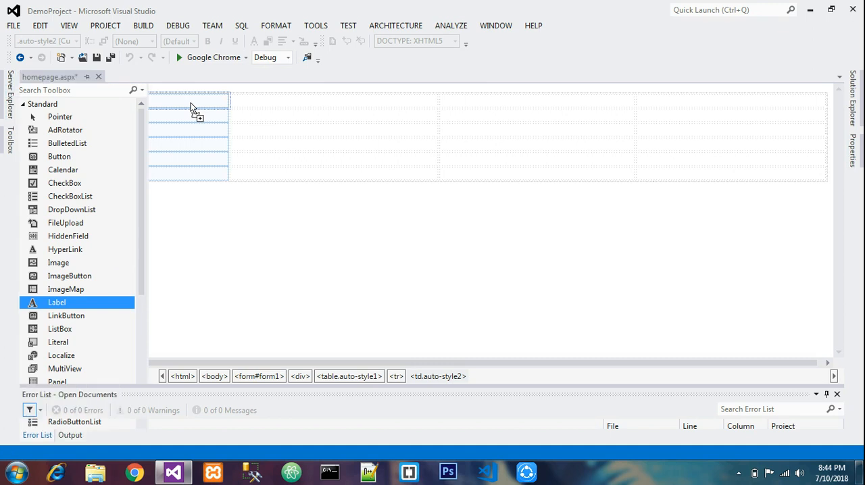
drag(191, 102, 190, 105)
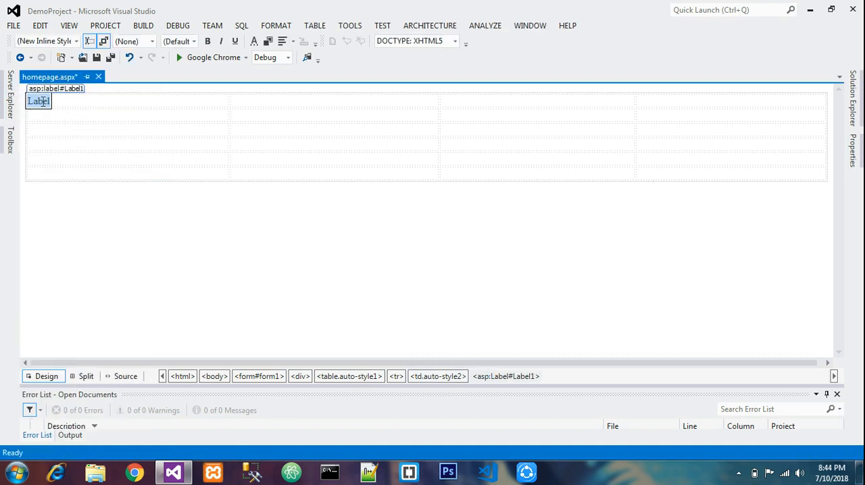
right_click(41, 102)
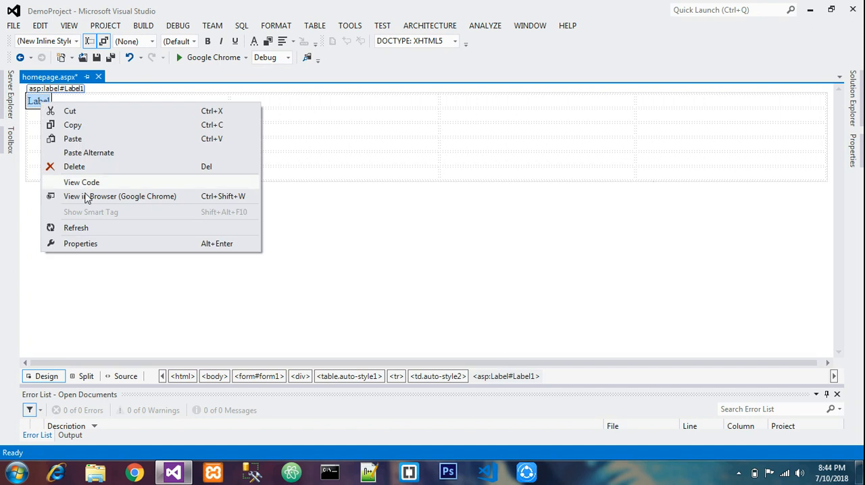
- Set Label1's Text to First Name, leaving BorderStyle unchanged
click(91, 244)
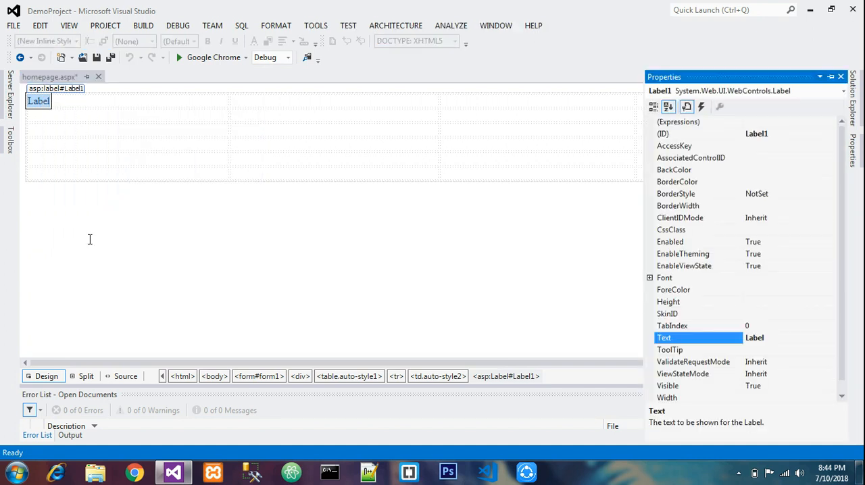
click(762, 338)
text(First Name)
key(Return)
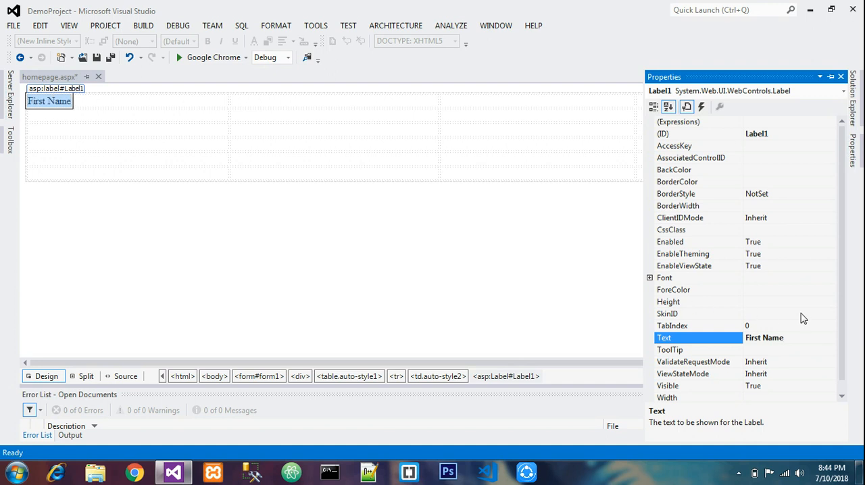
click(790, 194)
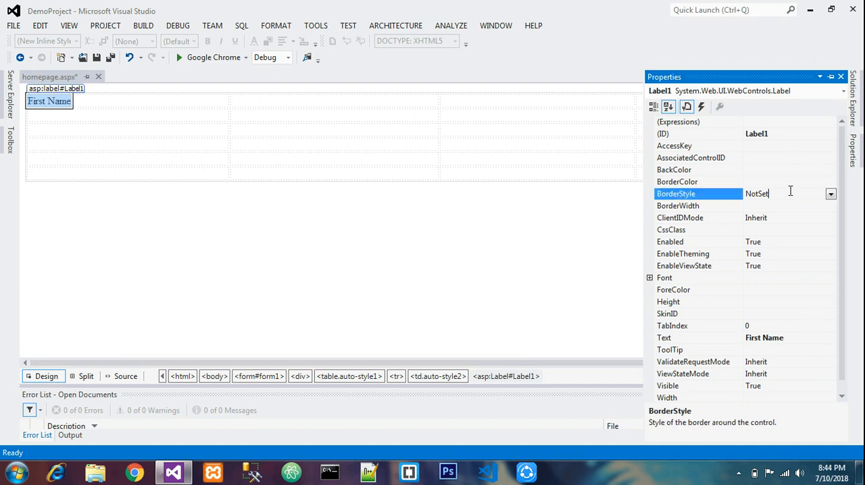
click(830, 194)
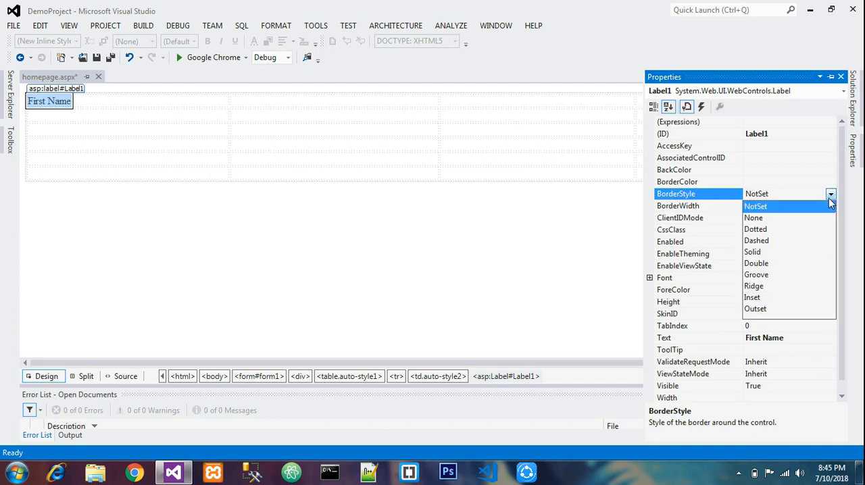
click(703, 240)
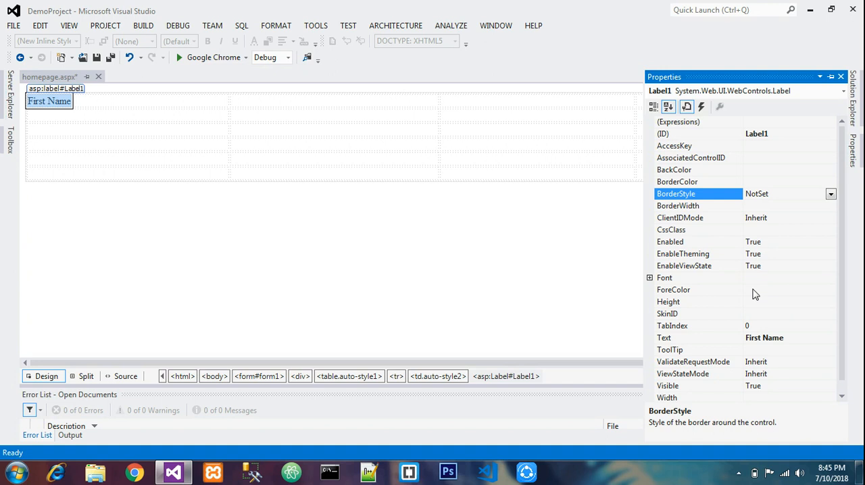
scroll(753, 294, down, 1)
- Set the label's ForeColor to black after briefly trying purple
click(721, 268)
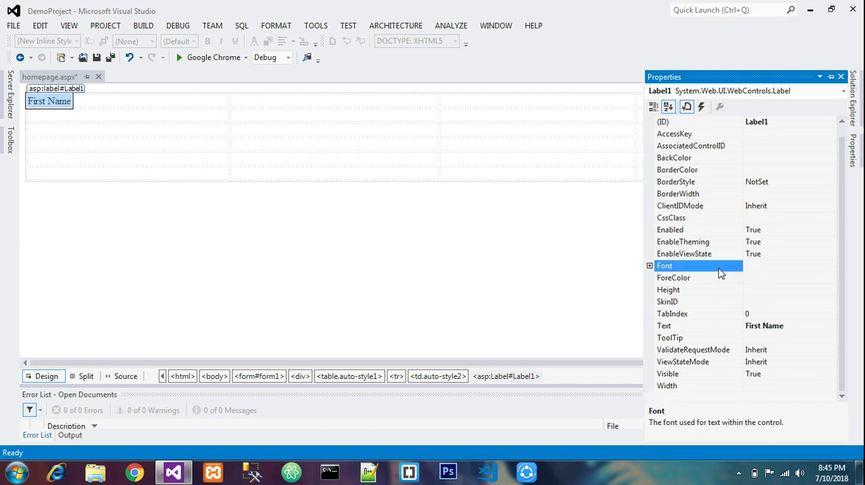
click(761, 280)
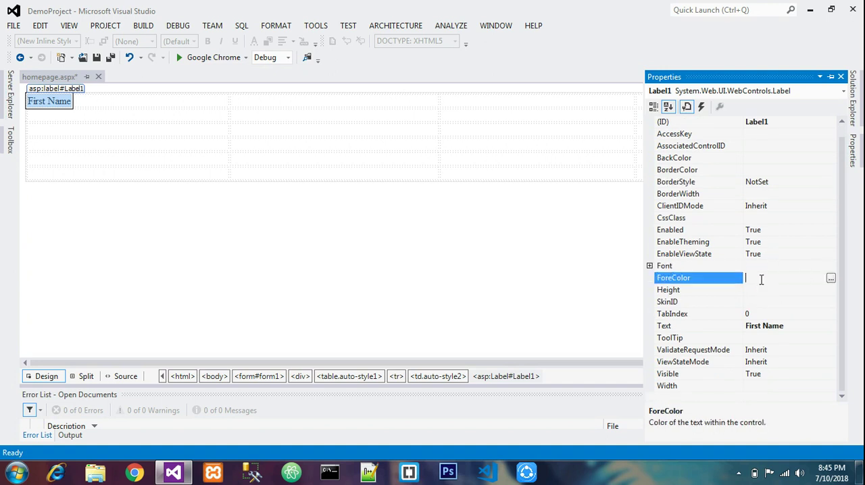
click(831, 279)
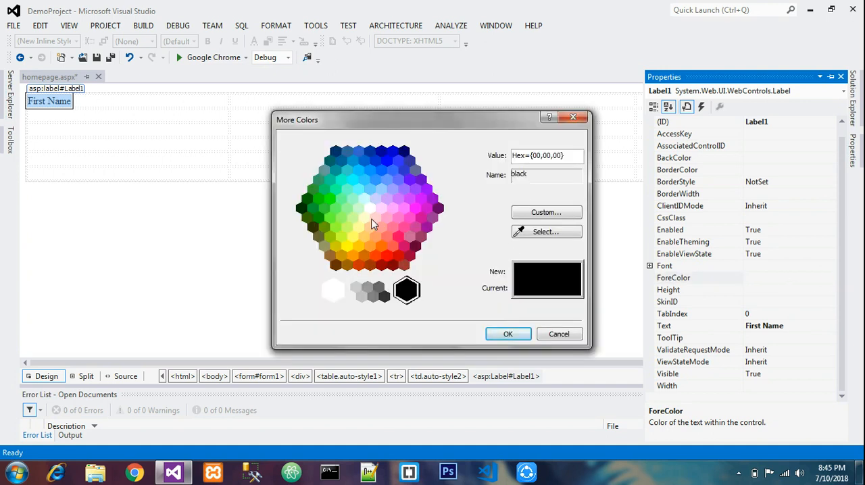
click(415, 188)
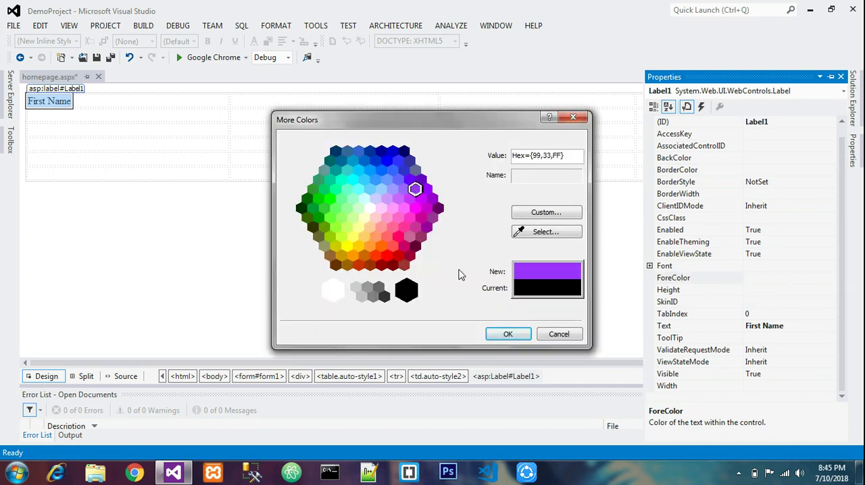
click(507, 334)
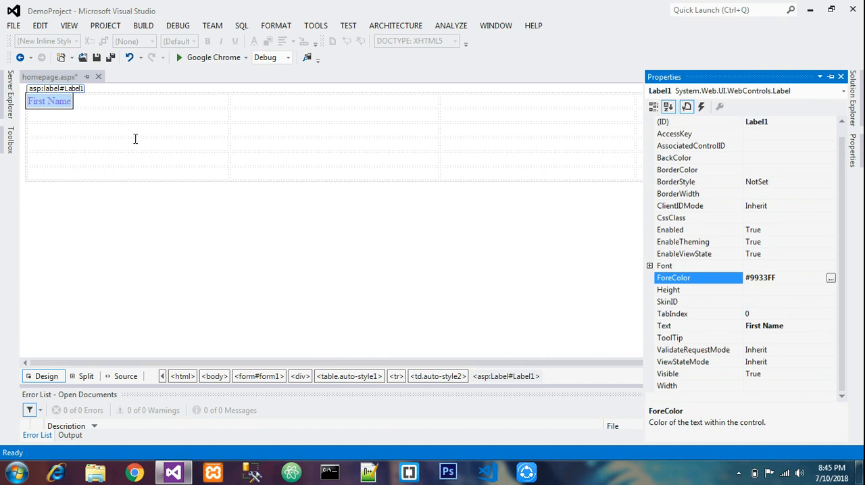
click(830, 279)
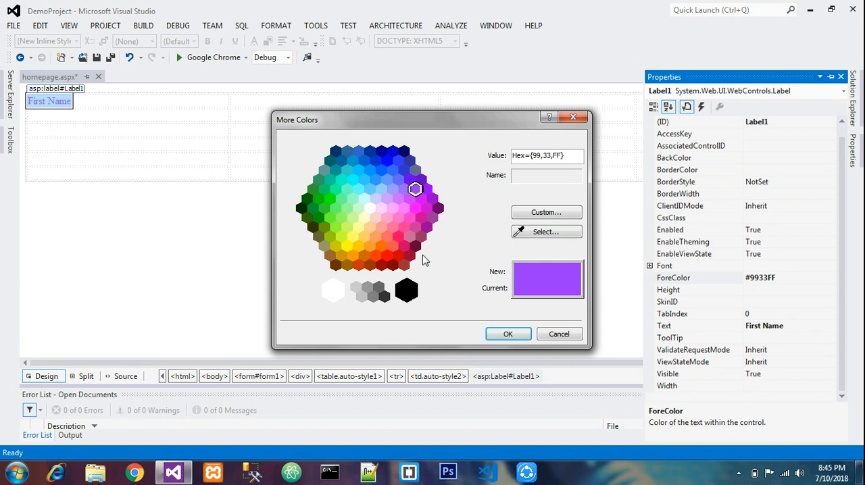
click(404, 289)
click(504, 334)
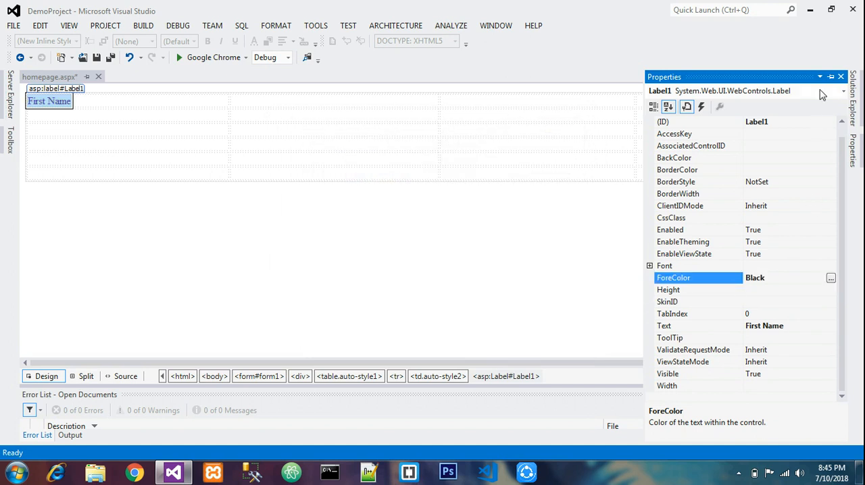
- Right-justify the First Name label via the formatting toolbar's Align dropdown
click(591, 235)
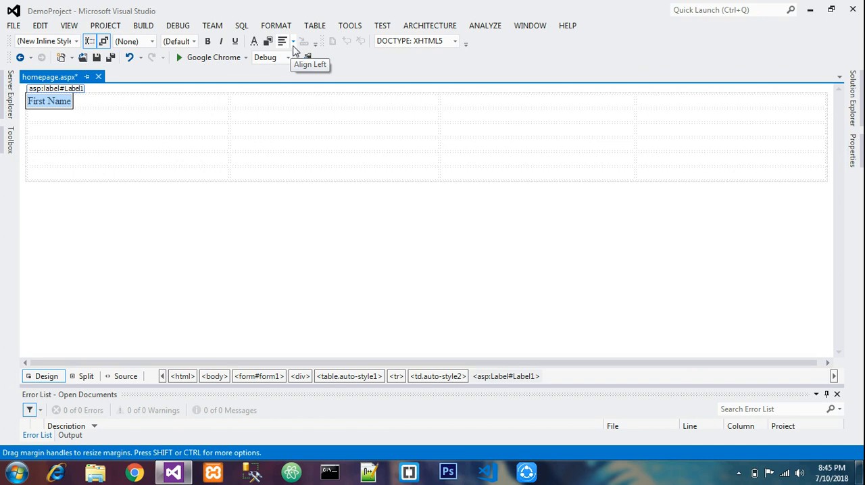
click(293, 46)
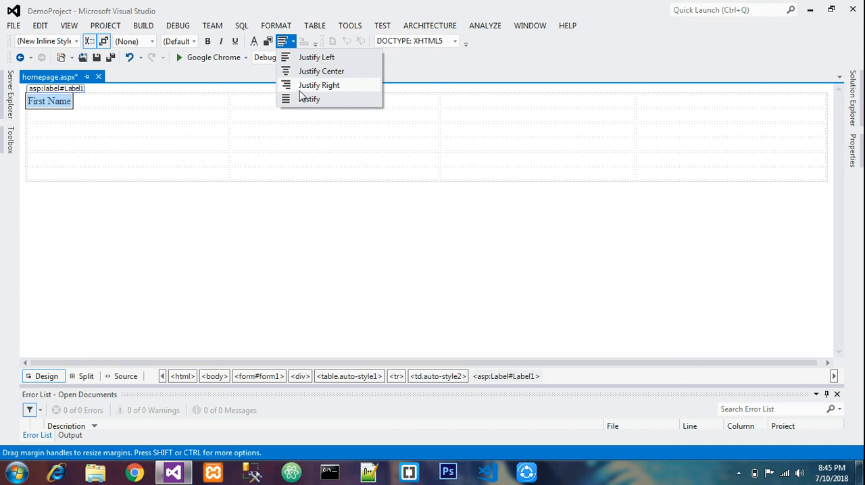
click(300, 91)
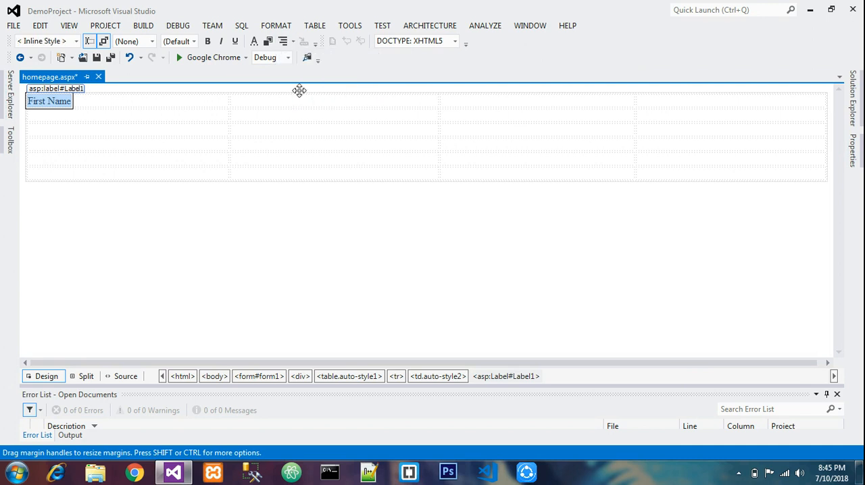
click(293, 42)
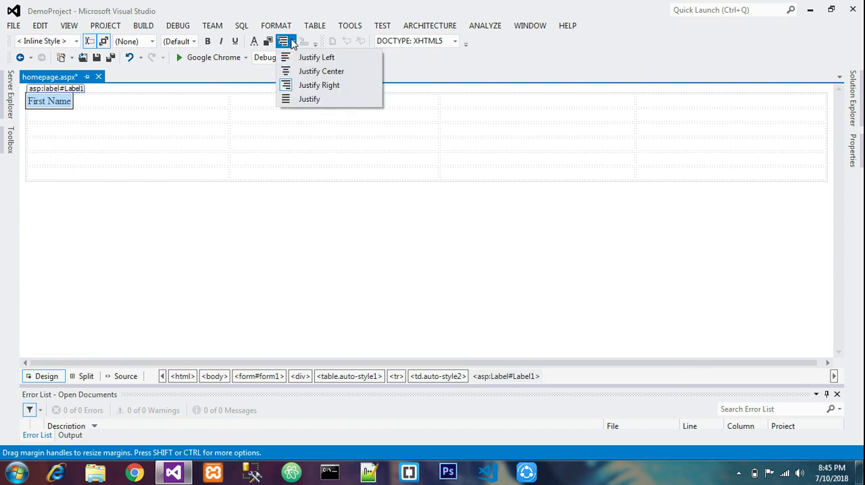
click(311, 87)
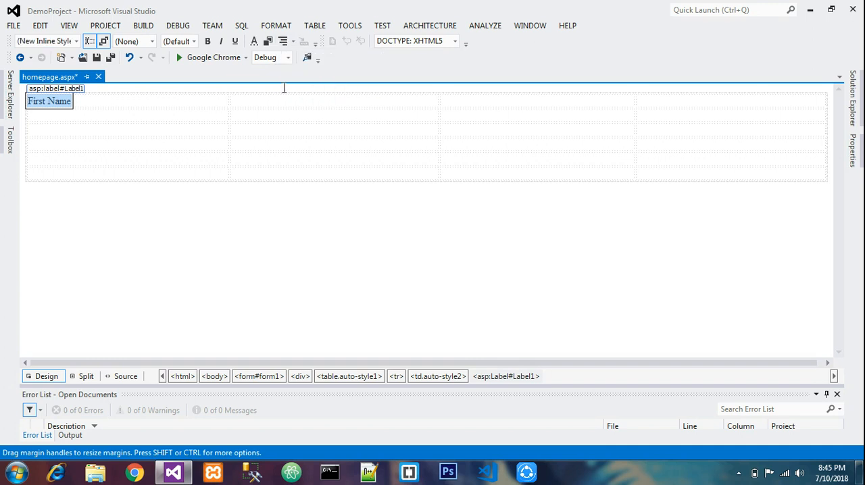
click(104, 133)
click(136, 117)
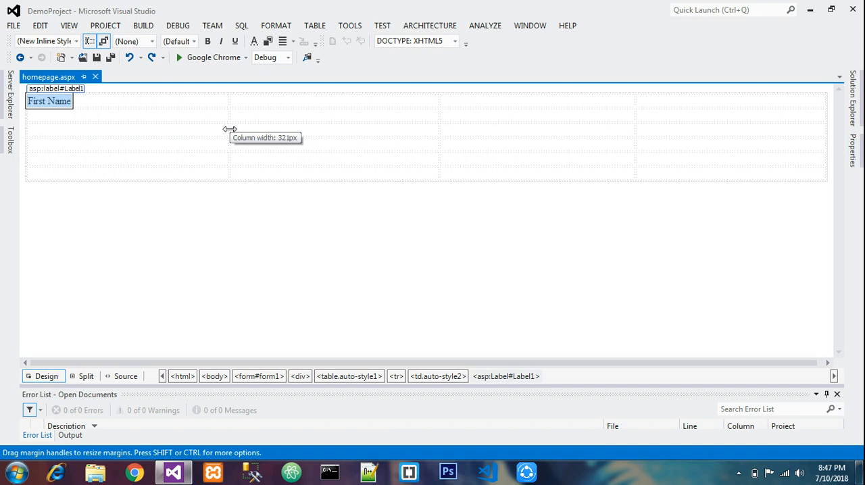
- Drag the first column border left to about 206px so it just fits First Name
drag(230, 129, 135, 126)
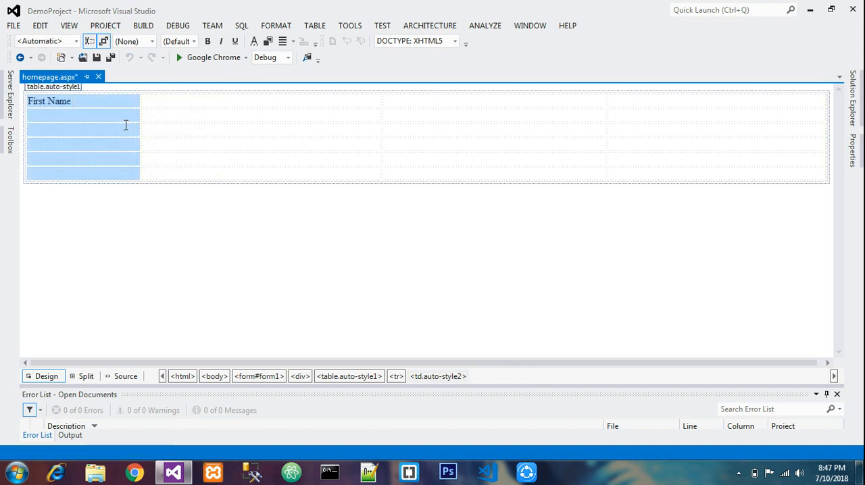
click(237, 113)
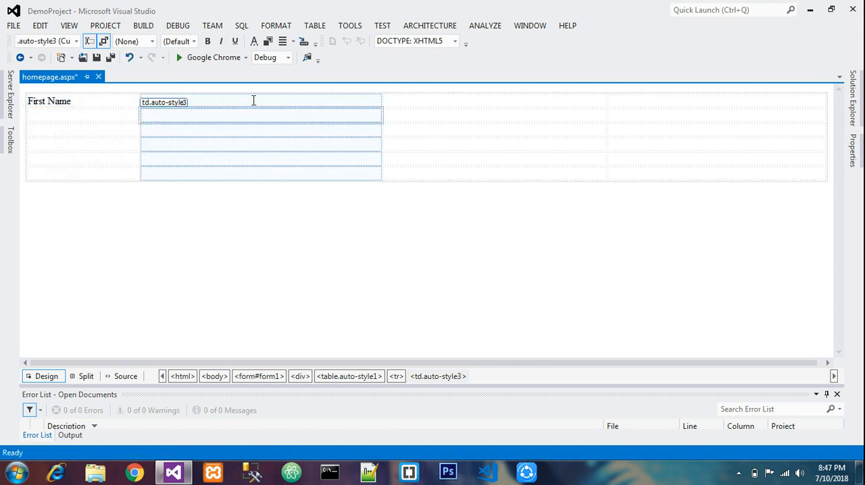
click(254, 100)
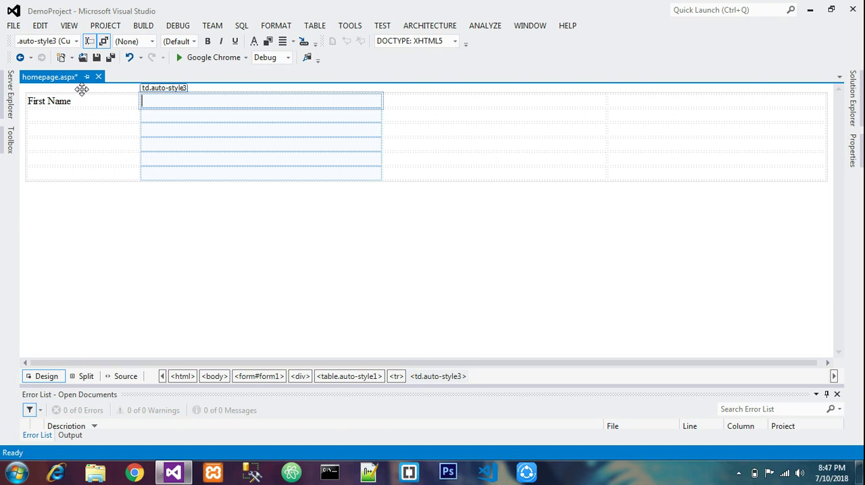
click(44, 99)
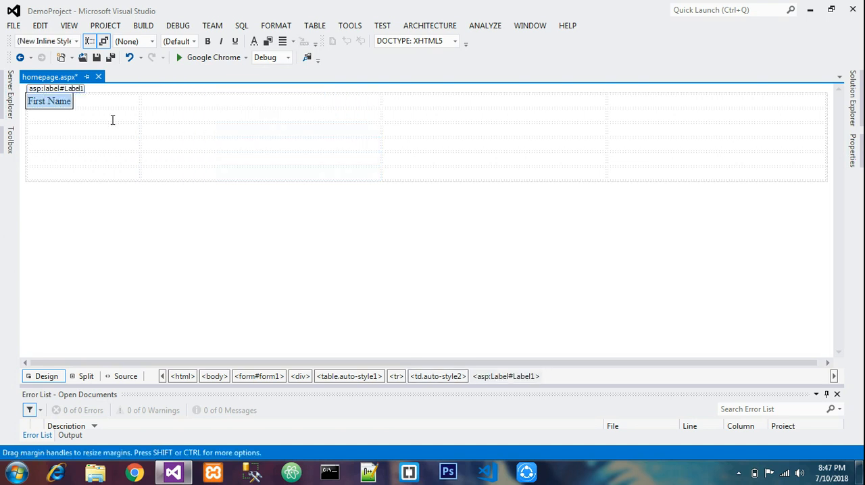
- Place TextBox1 beside First Name, make it slightly taller, and resize the second column
click(10, 146)
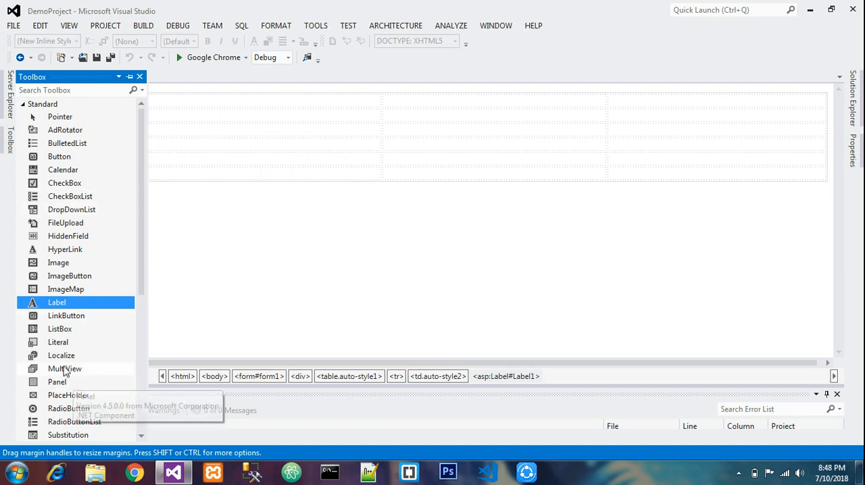
scroll(92, 353, down, 1)
scroll(92, 353, down, 1)
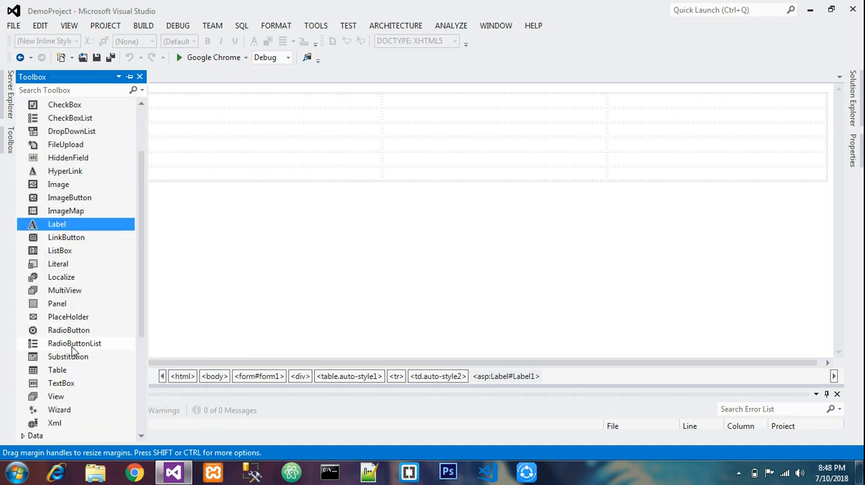
click(61, 384)
mouse_move(61, 385)
mouse_down()
mouse_move(221, 101)
mouse_move(313, 112)
mouse_up()
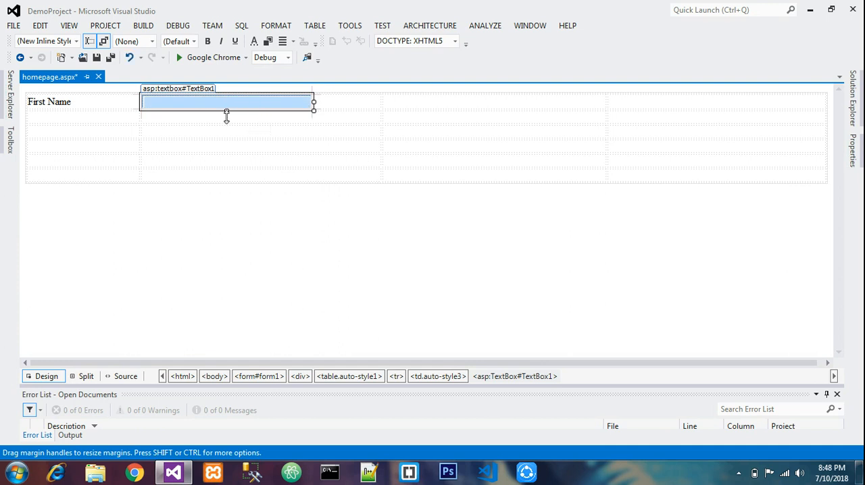
drag(227, 112, 227, 113)
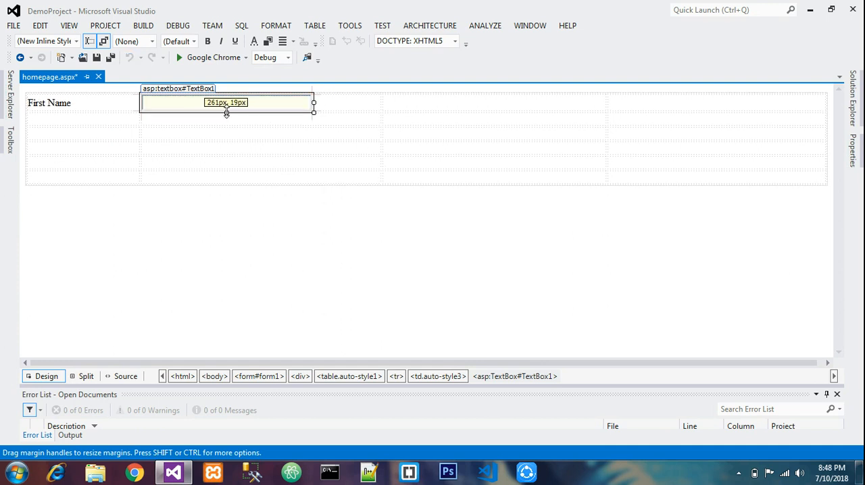
click(276, 103)
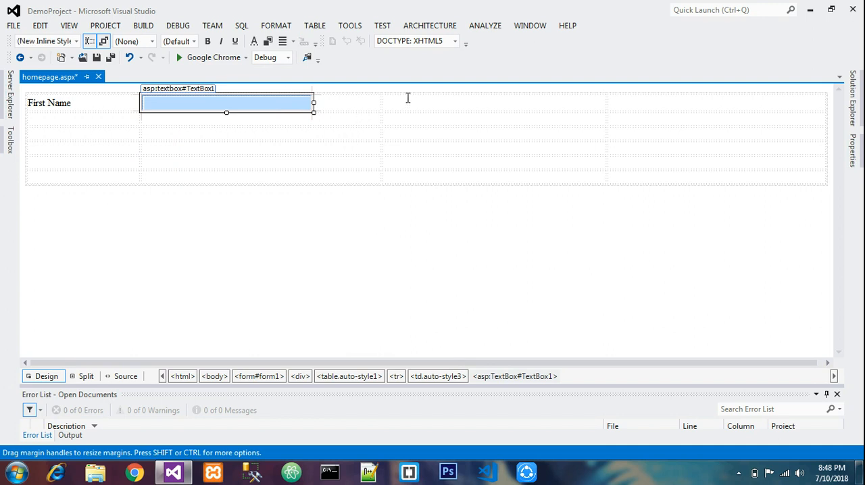
drag(381, 108, 368, 111)
- Place DropDownList1 in the second row's second column and widen it to about 237px
click(413, 177)
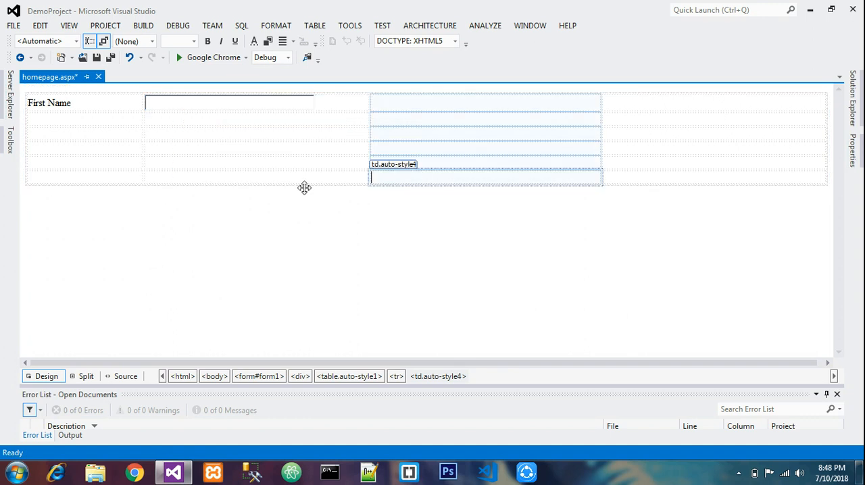
click(5, 142)
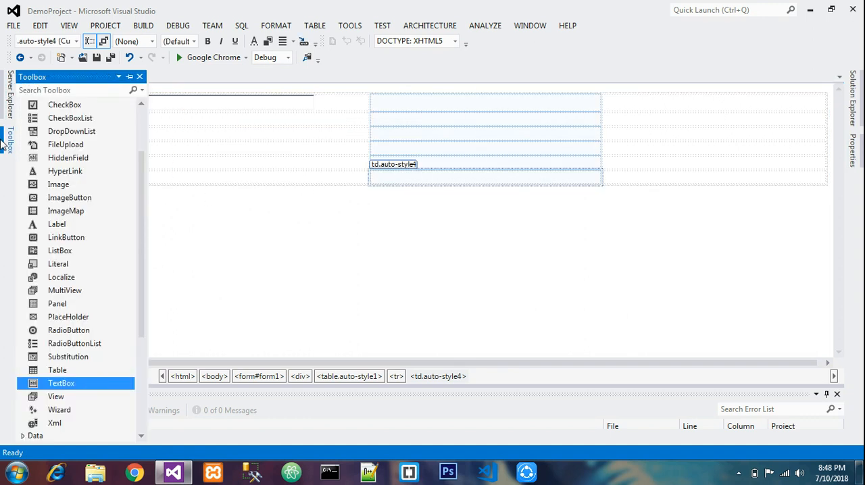
click(71, 136)
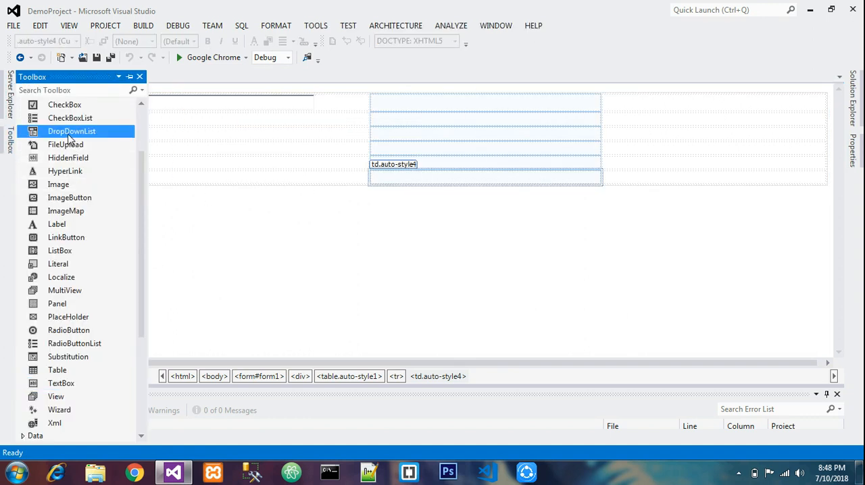
drag(69, 137, 361, 116)
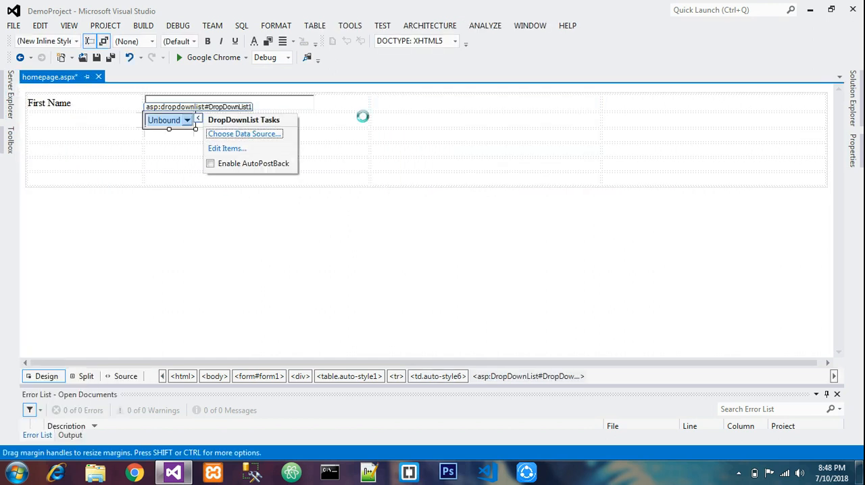
click(323, 122)
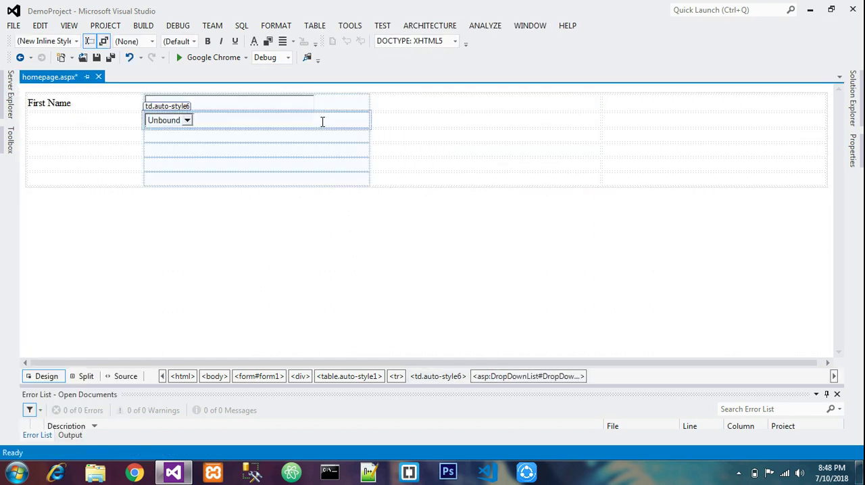
click(192, 122)
drag(194, 128, 300, 128)
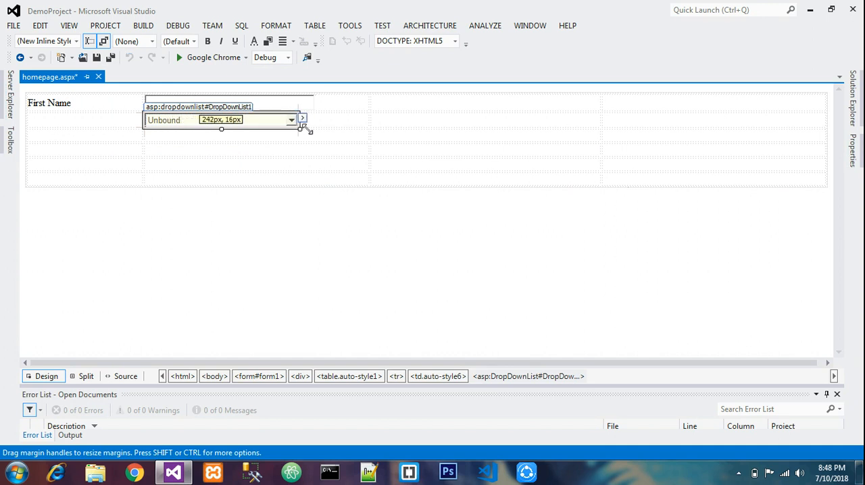
drag(299, 129, 303, 128)
- Give the dropdown two ListItems, Male and Female, via Edit Items
click(306, 119)
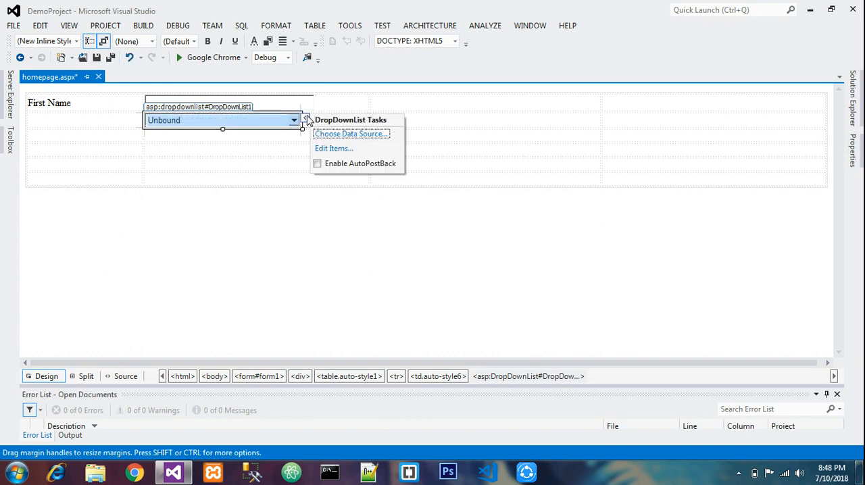
click(332, 149)
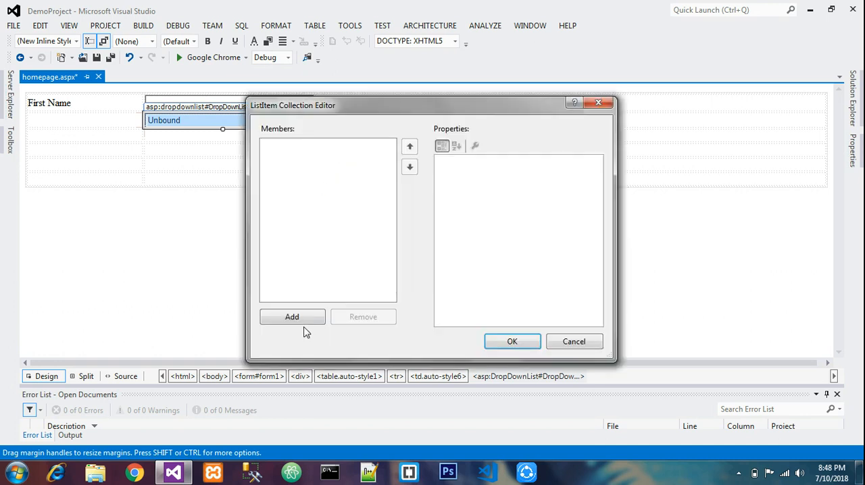
click(301, 317)
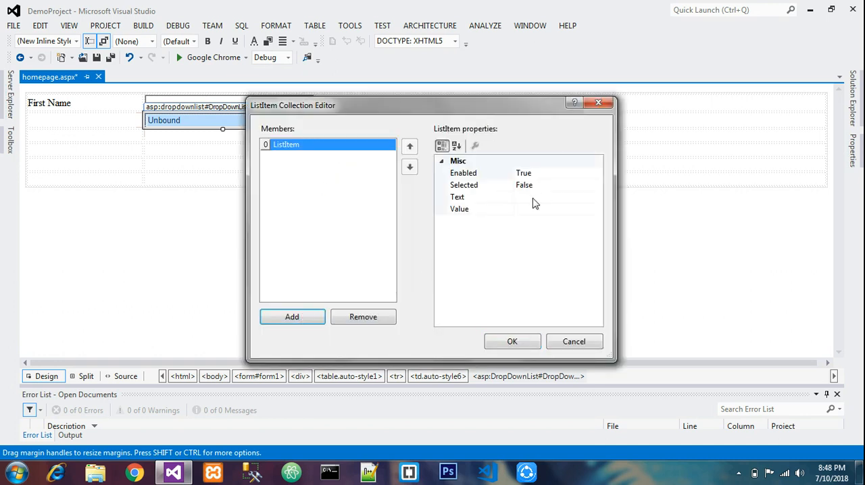
click(533, 197)
text(Male)
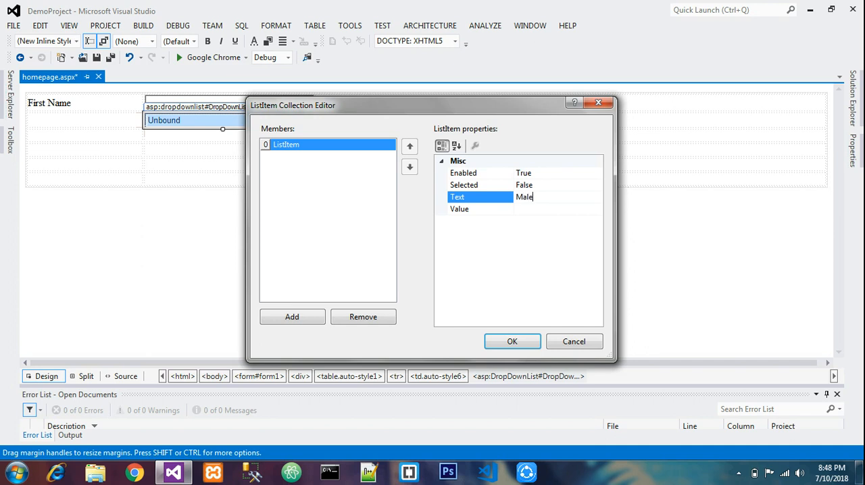
key(Return)
click(287, 320)
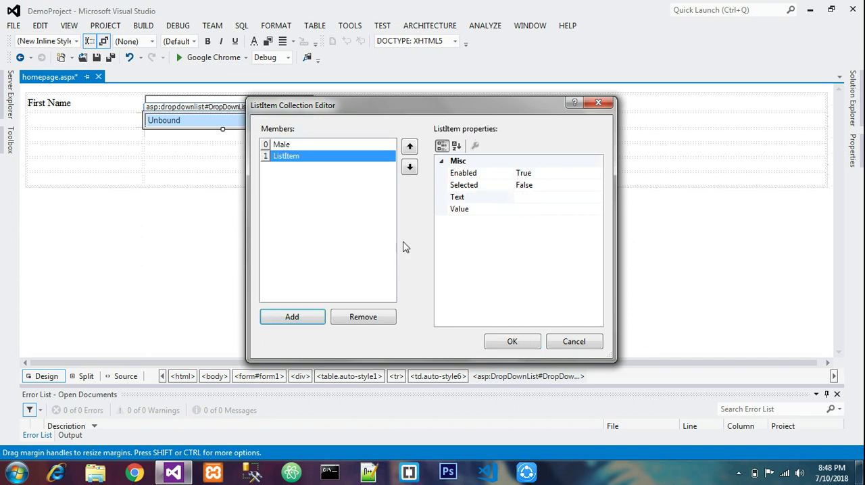
click(539, 196)
text(Female)
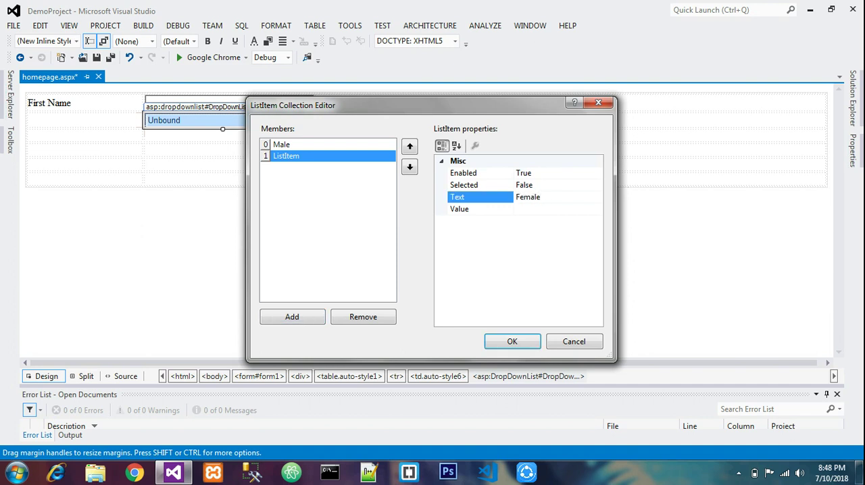
key(Return)
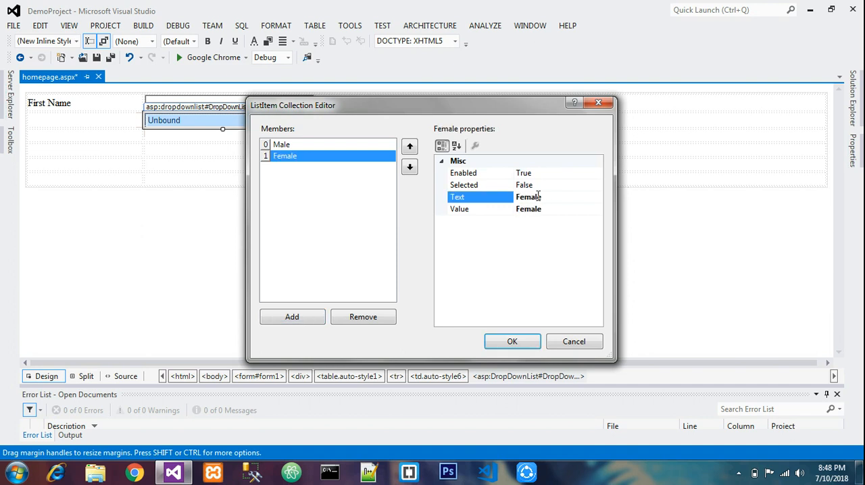
click(500, 342)
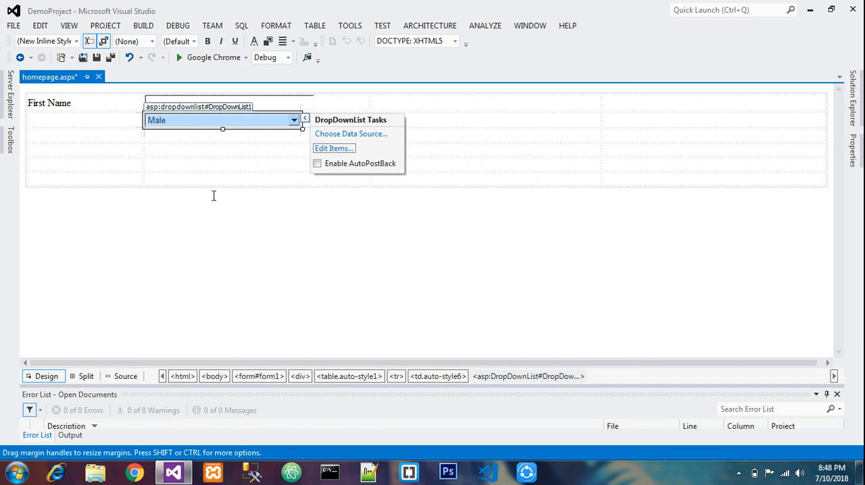
click(199, 194)
- Place a Label in the first-column cell left of the gender dropdown
click(205, 164)
click(95, 117)
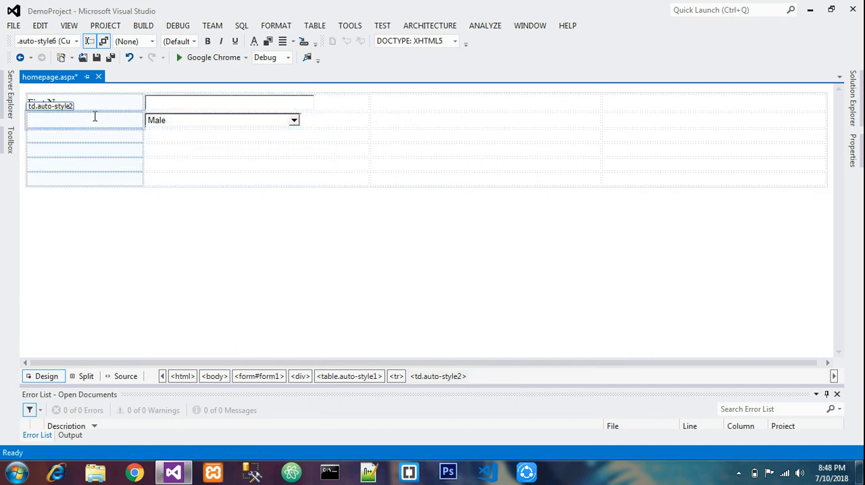
click(11, 142)
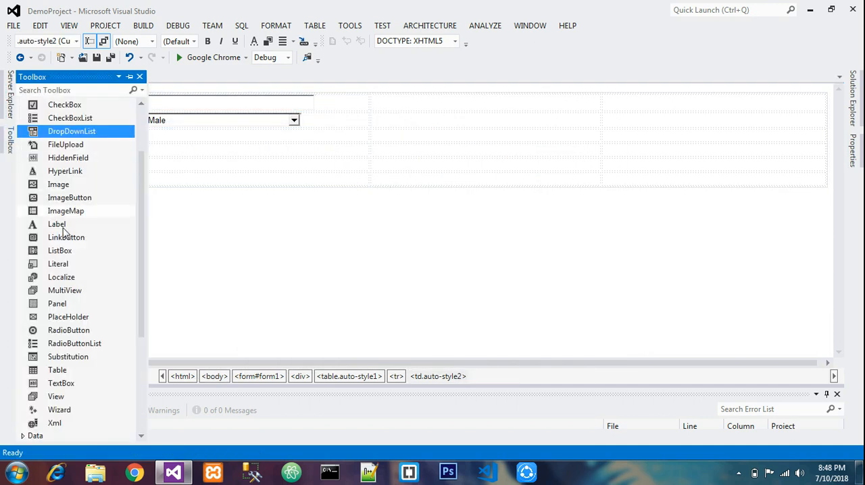
drag(58, 224, 185, 140)
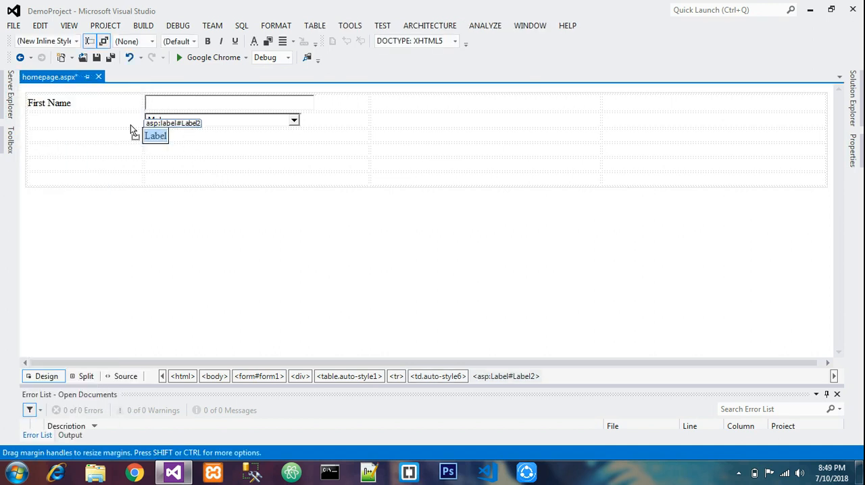
drag(112, 121, 113, 119)
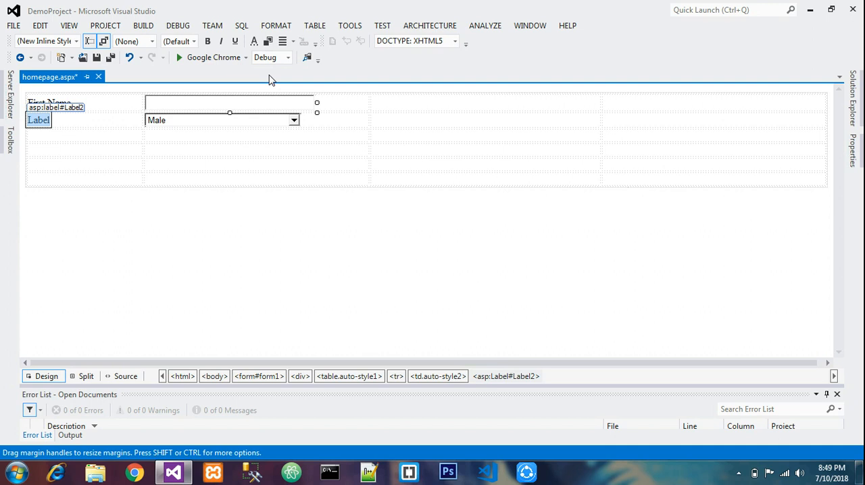
- Set the new label's Text property to Gender in Properties
right_click(36, 122)
click(103, 264)
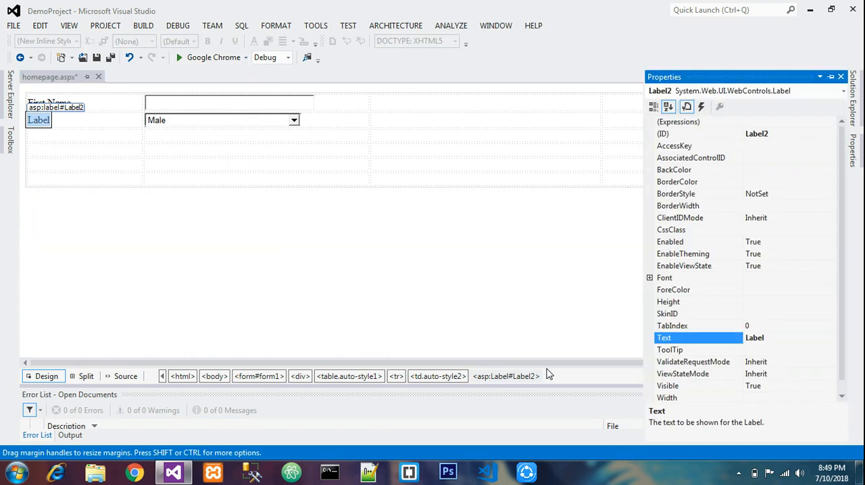
click(755, 339)
text(Gende)
text(r)
key(Return)
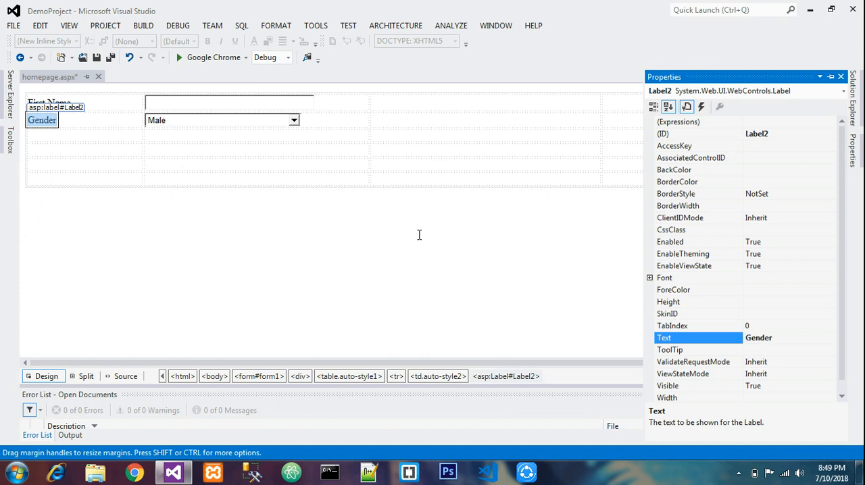
click(299, 217)
click(299, 156)
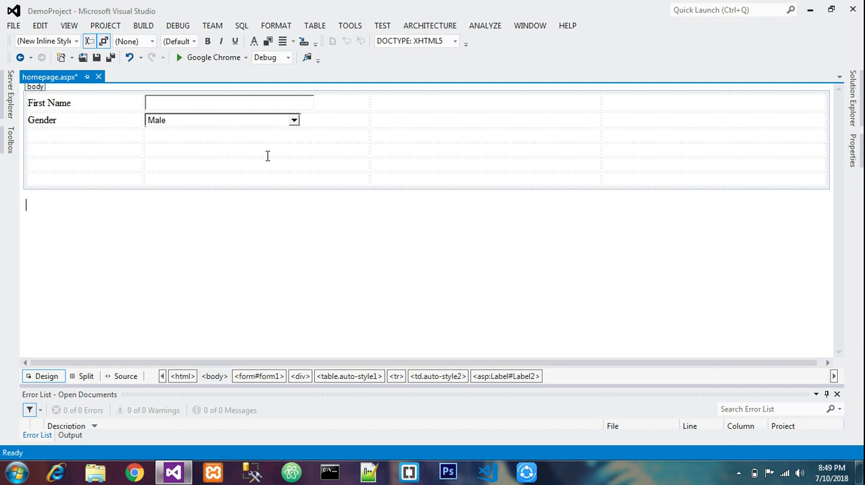
- Add a Button two rows below the dropdown and a CheckBox below it, then save
click(9, 140)
scroll(99, 216, up, 2)
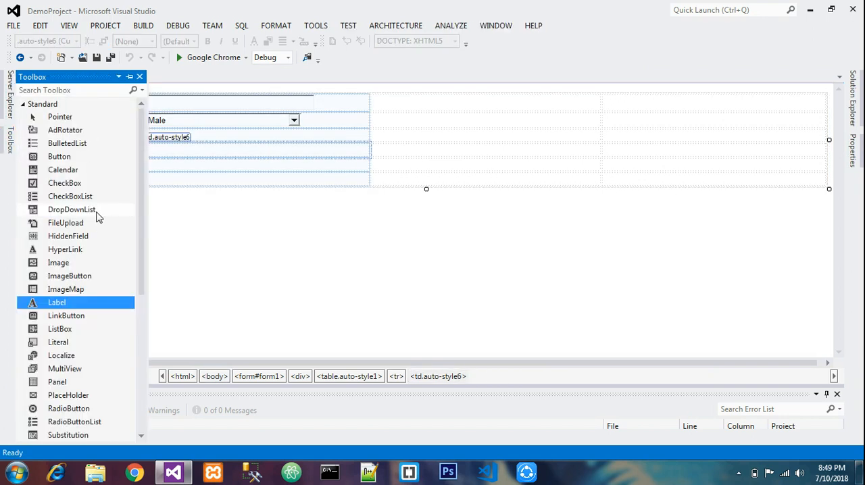
click(70, 157)
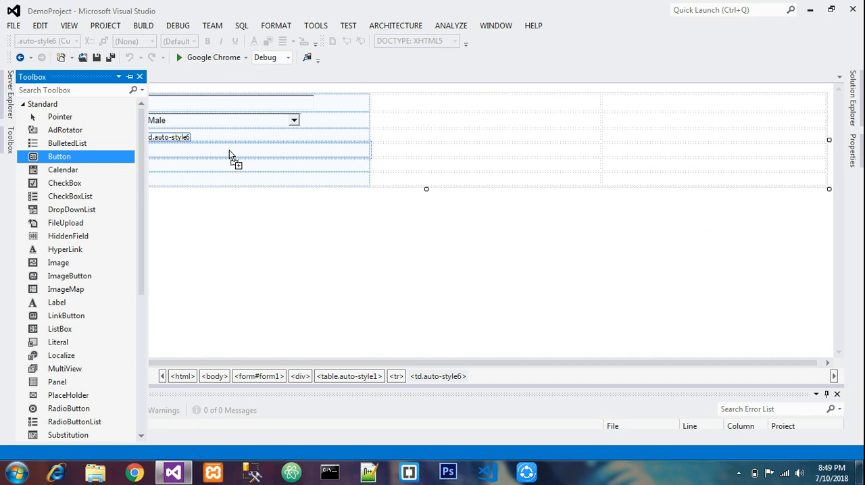
drag(227, 153, 226, 153)
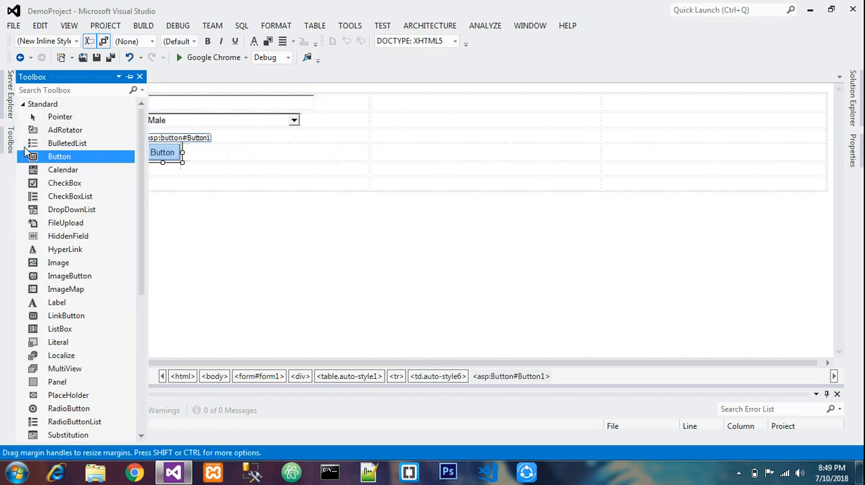
drag(75, 184, 200, 184)
click(233, 188)
click(198, 190)
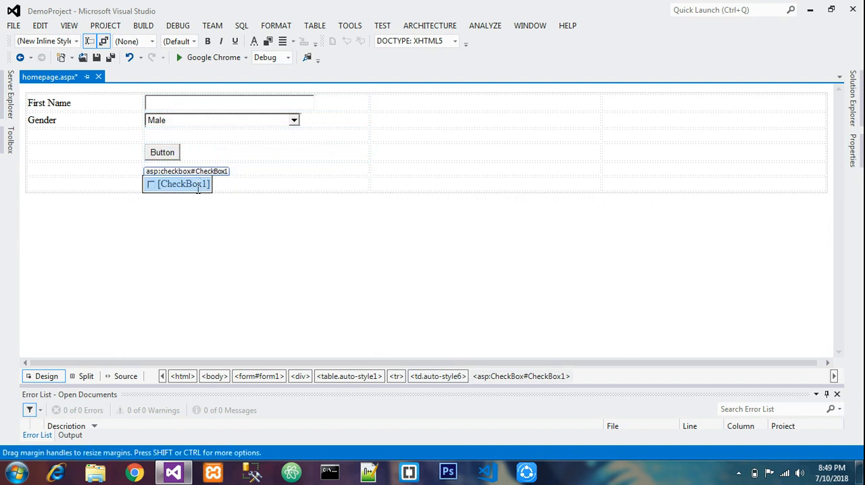
click(296, 185)
key(ctrl+s)
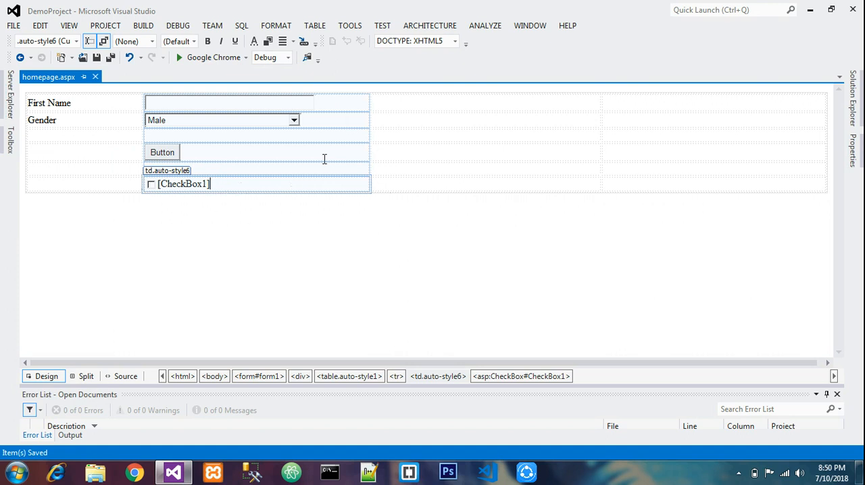
- Delete the CheckBox from the form again
click(313, 144)
click(233, 157)
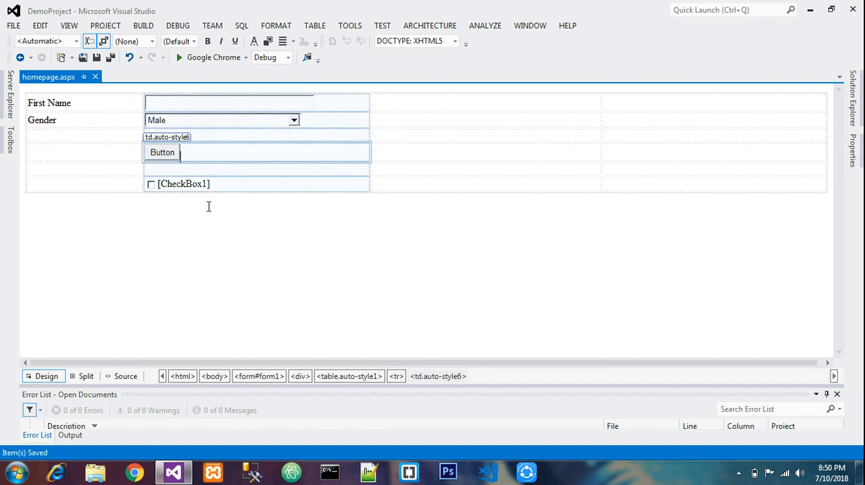
click(217, 184)
key(BackSpace)
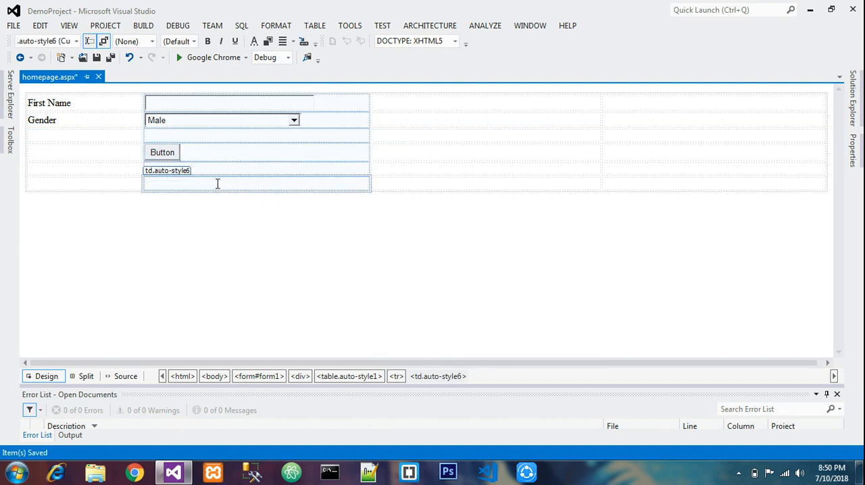
click(269, 164)
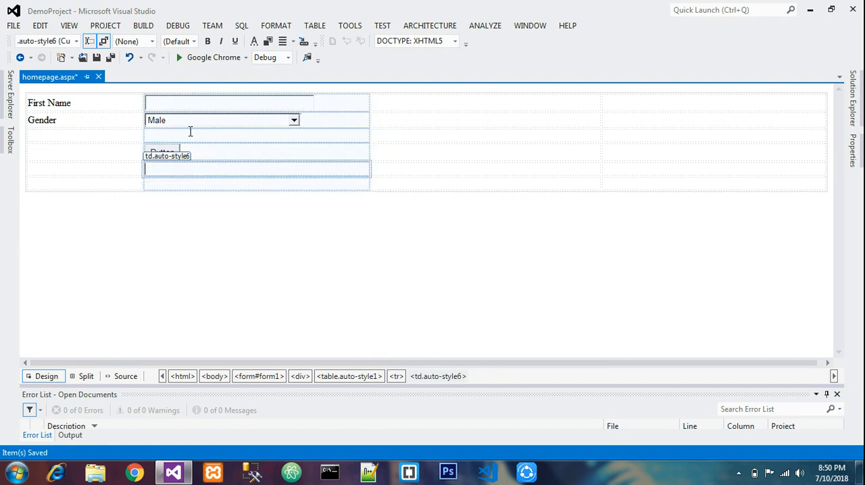
click(247, 103)
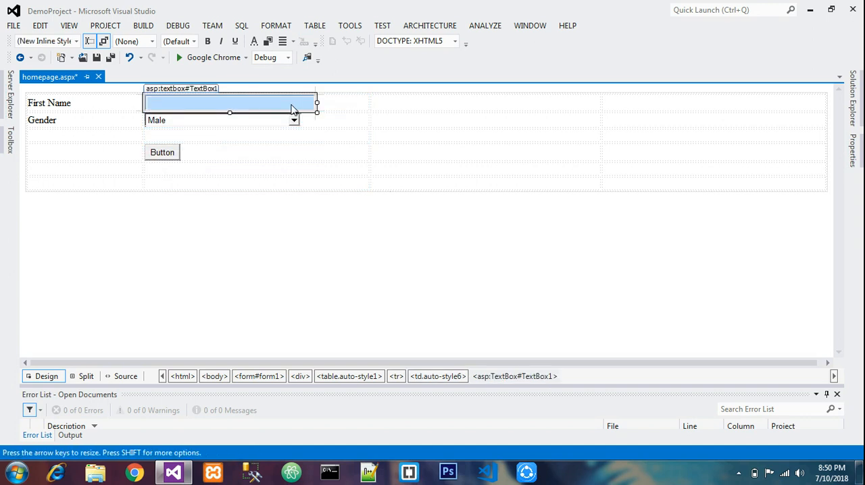
- Place ImageButton1 in the table's third column level with the Button and select it
click(409, 97)
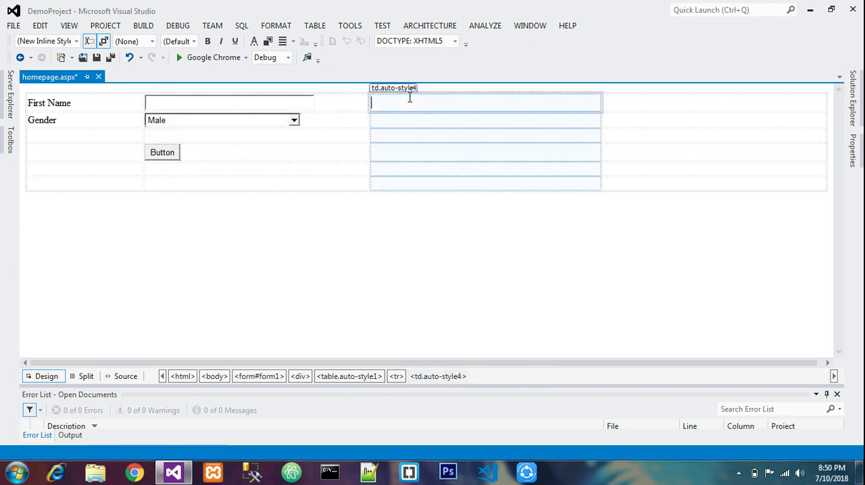
click(366, 119)
click(402, 122)
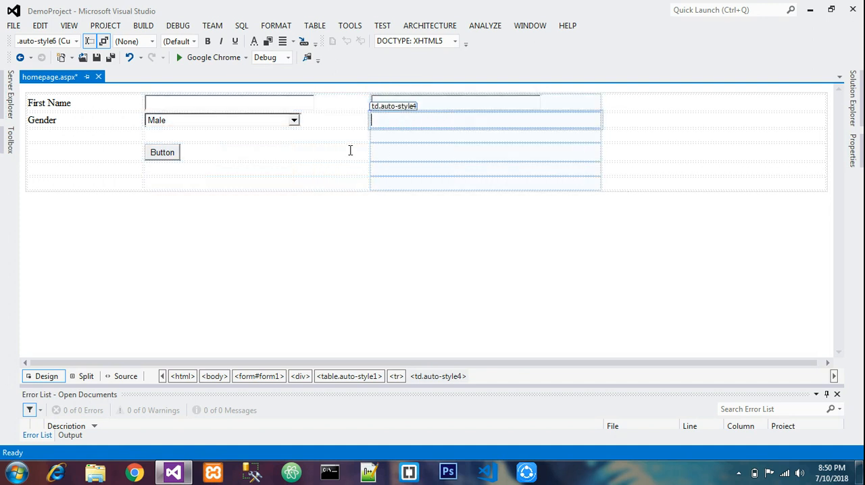
click(10, 139)
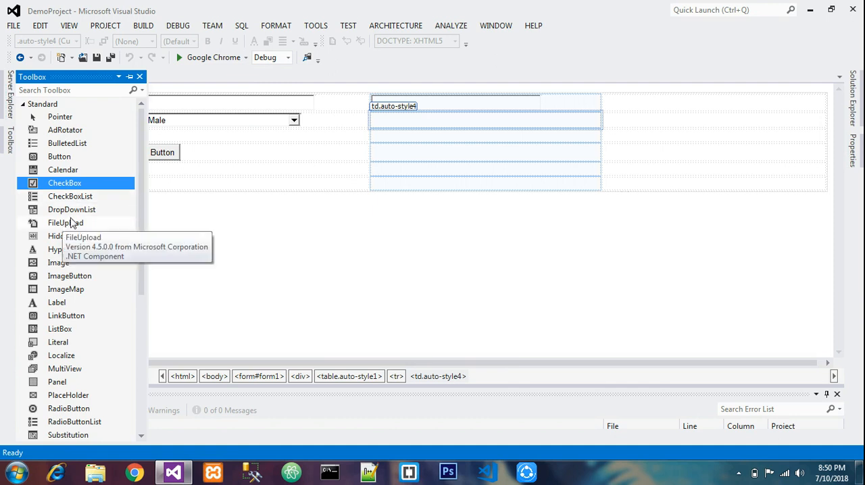
click(69, 278)
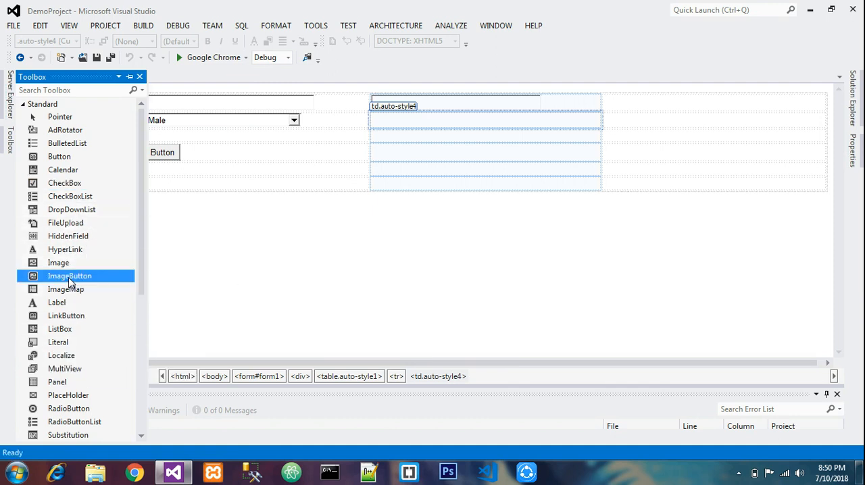
mouse_move(70, 283)
mouse_down()
mouse_move(404, 146)
mouse_move(450, 156)
mouse_up()
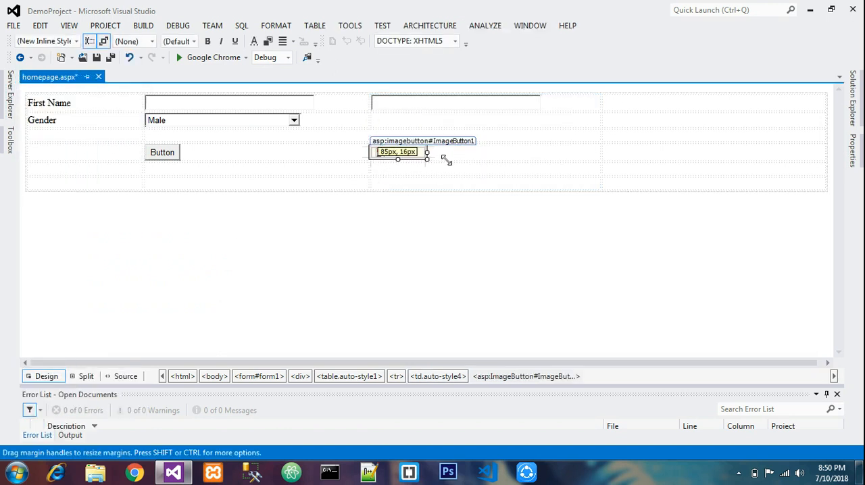
click(408, 179)
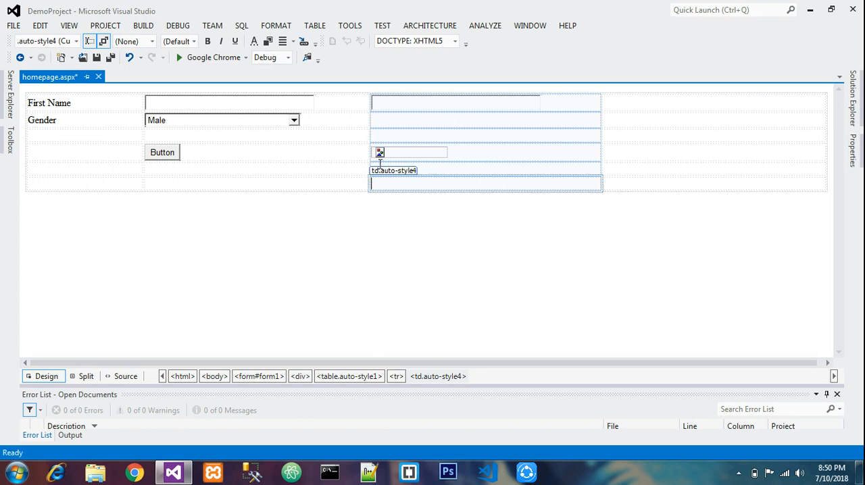
click(382, 154)
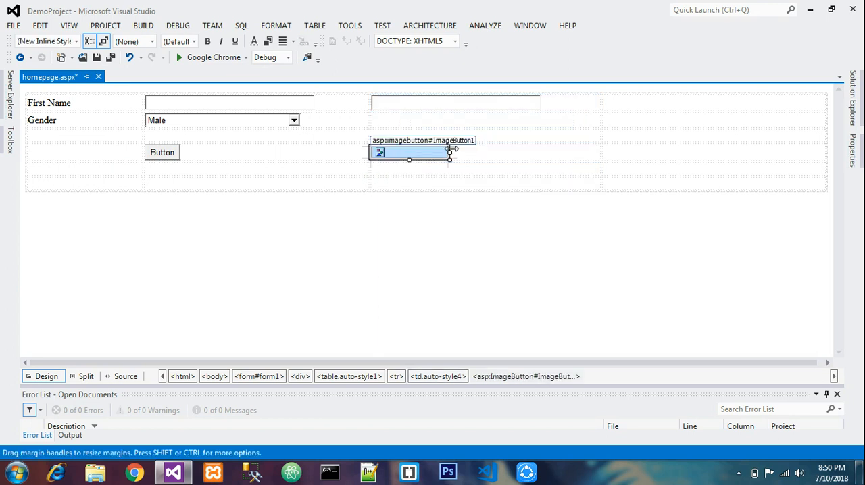
right_click(427, 157)
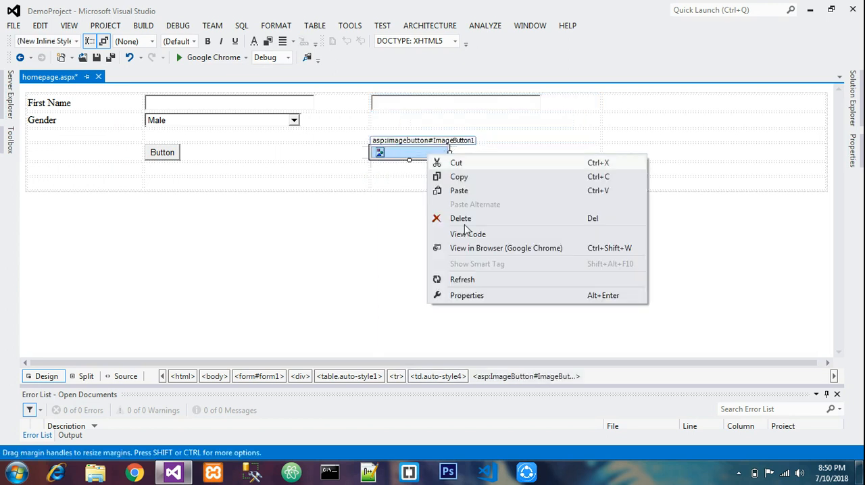
click(479, 293)
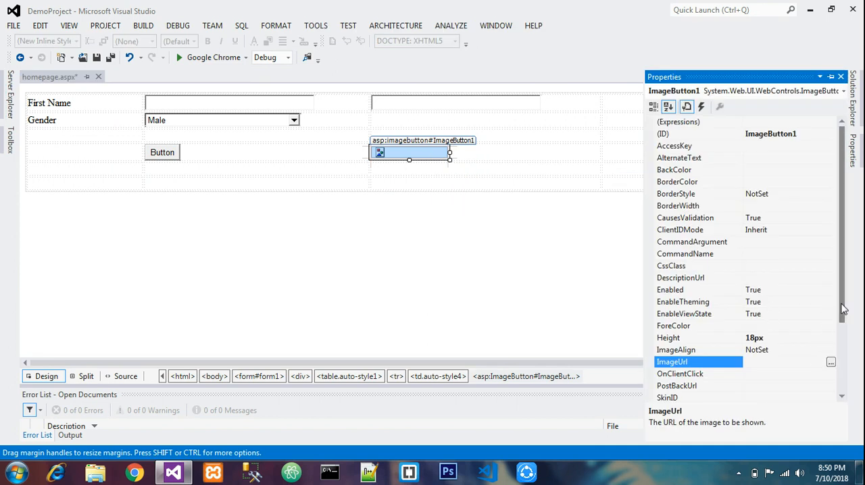
drag(843, 313, 843, 312)
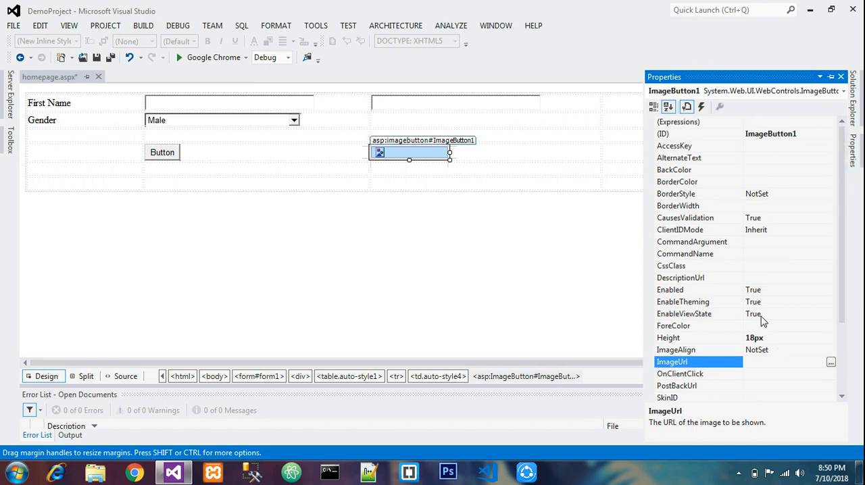
scroll(831, 327, down, 1)
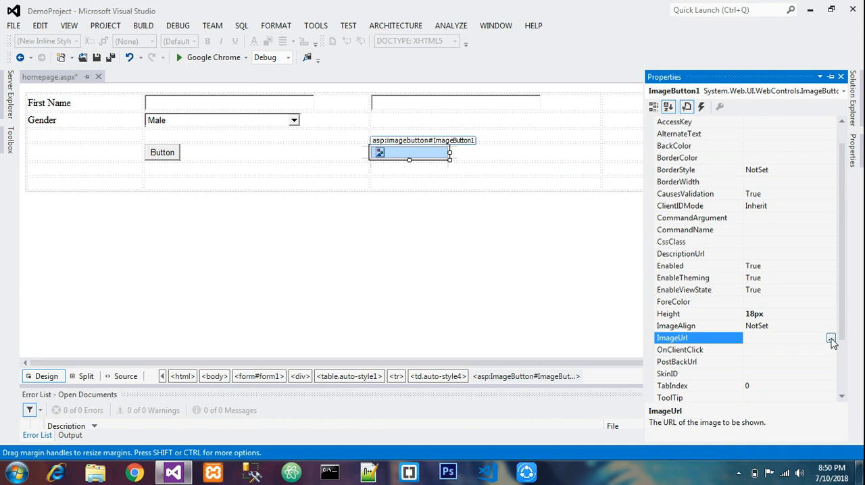
click(831, 339)
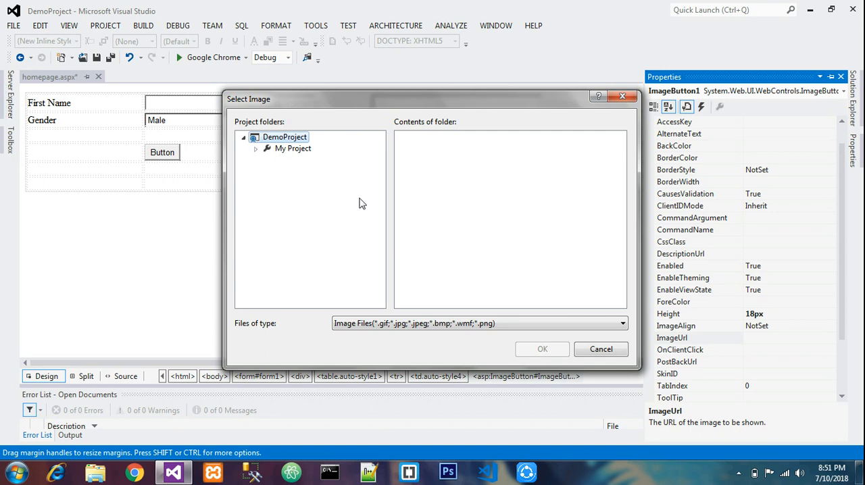
click(598, 352)
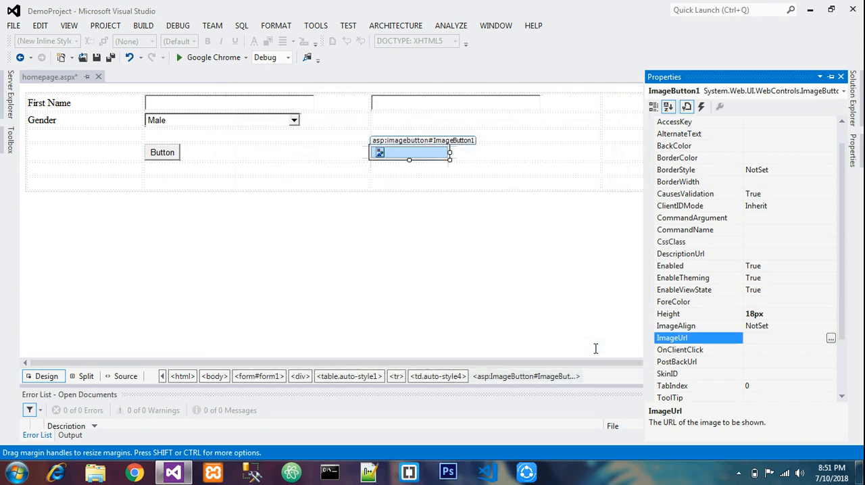
click(576, 313)
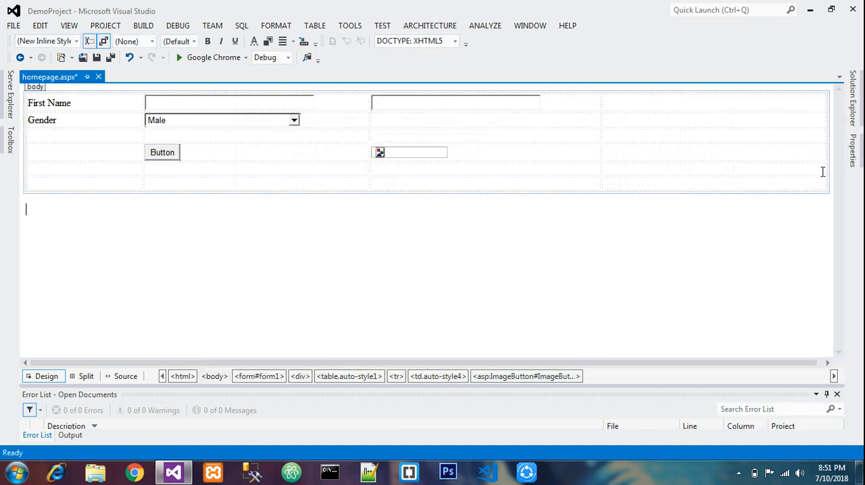
- Add a new folder named images to DemoProject in Solution Explorer
click(853, 98)
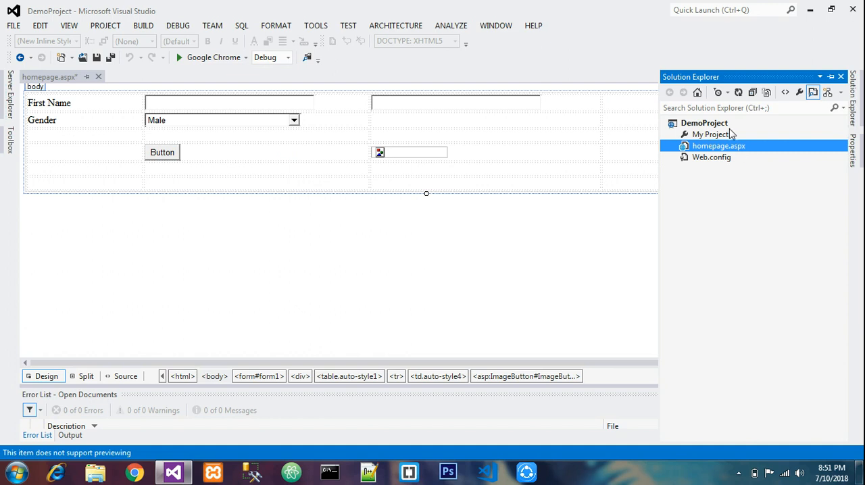
click(445, 311)
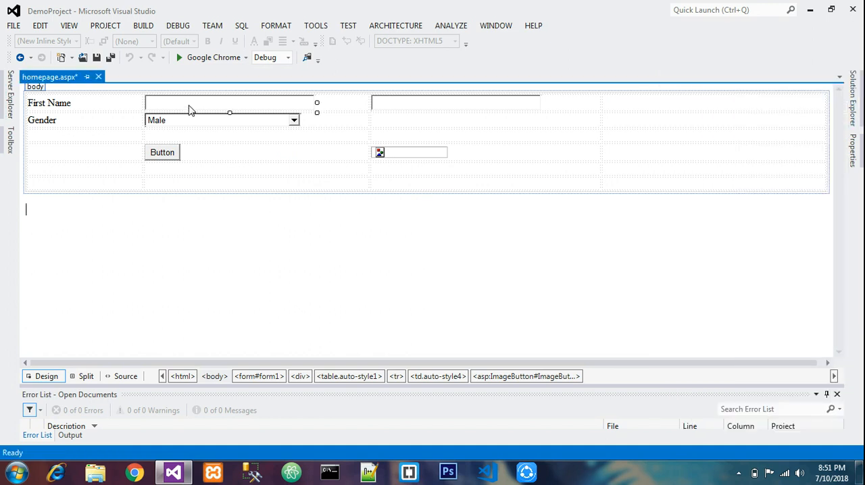
click(68, 25)
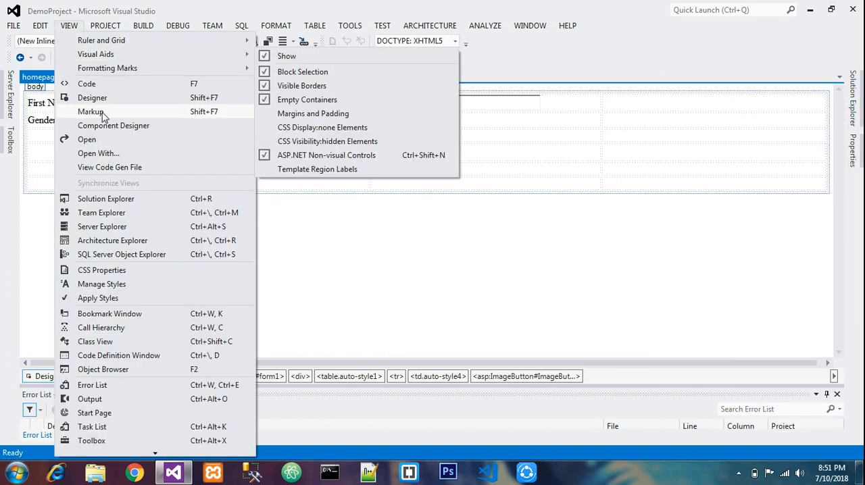
click(116, 201)
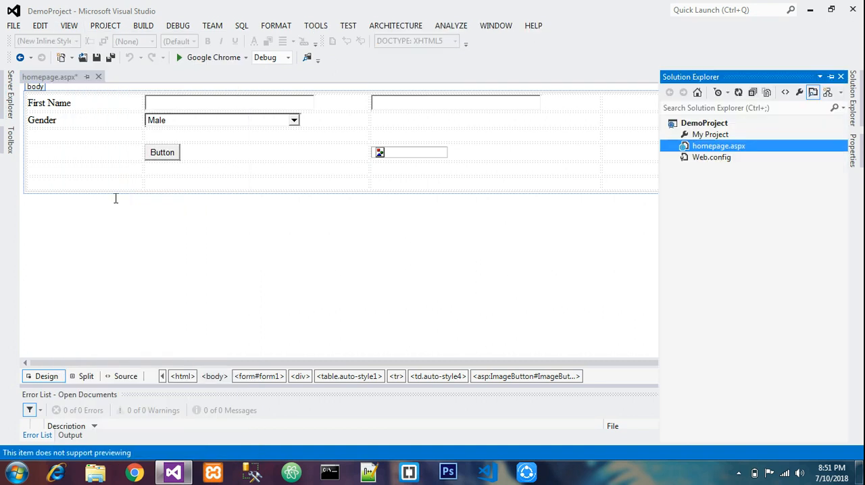
right_click(707, 125)
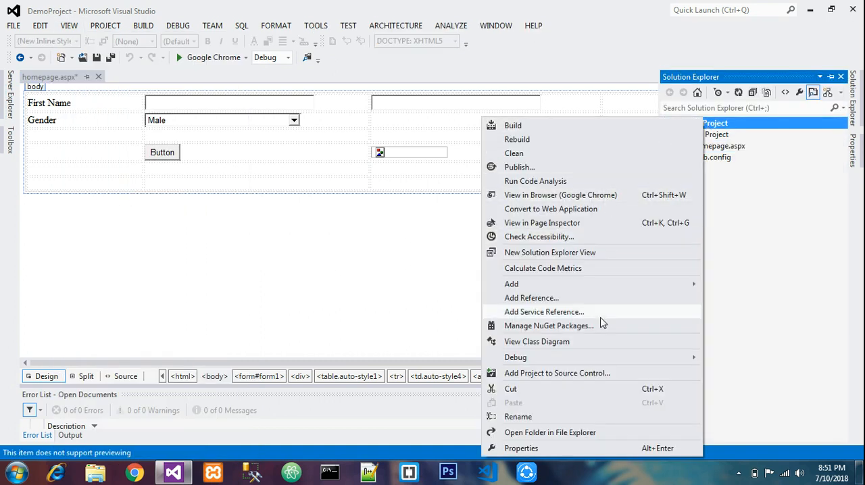
mouse_move(512, 284)
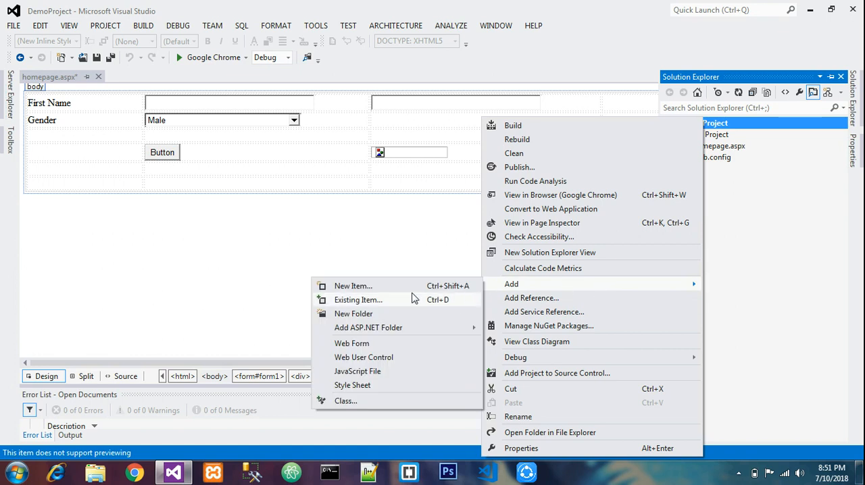
click(392, 314)
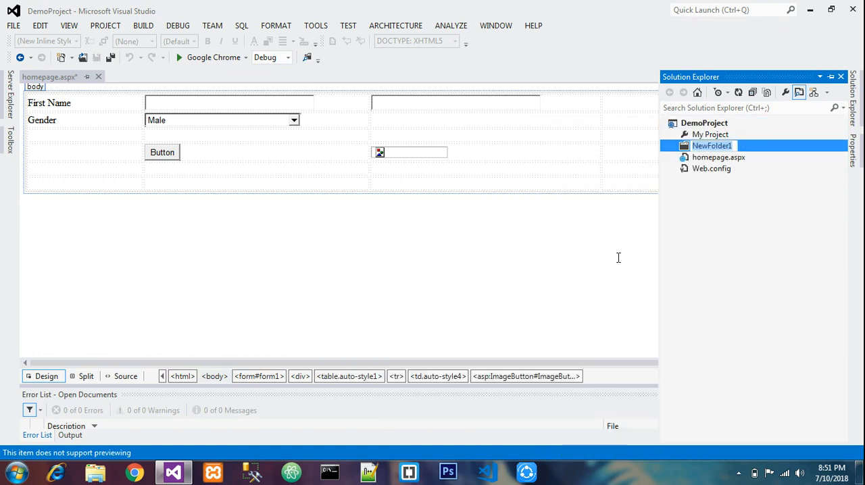
text(images)
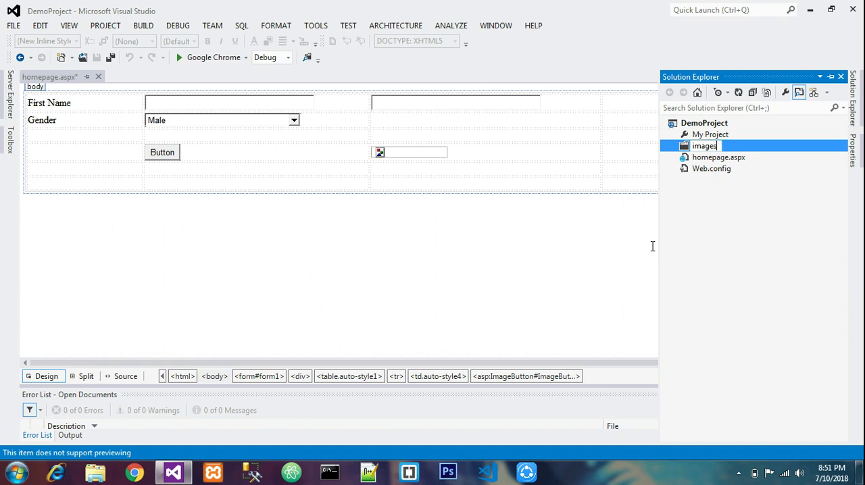
key(Return)
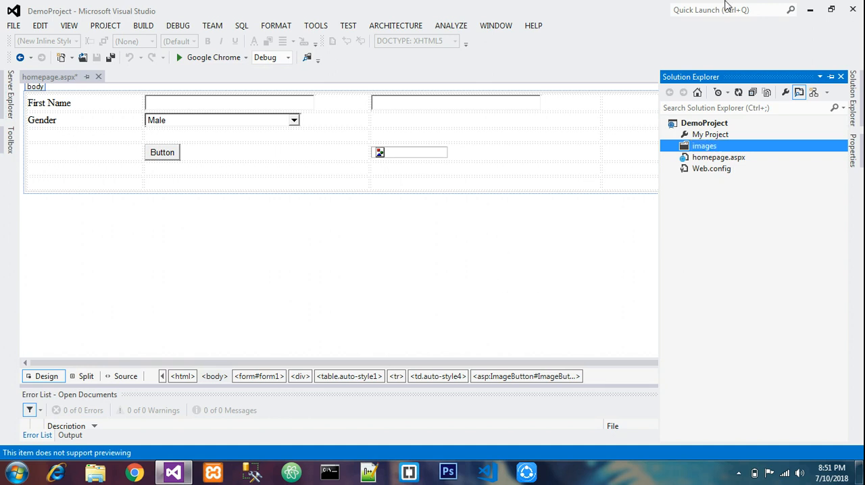
- Copy saif.jpg from the desktop and paste it into the images folder
click(810, 9)
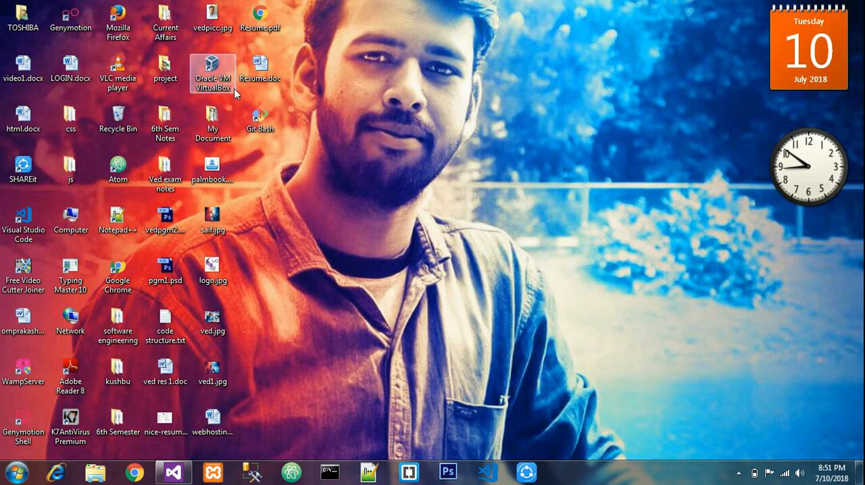
click(223, 228)
right_click(223, 227)
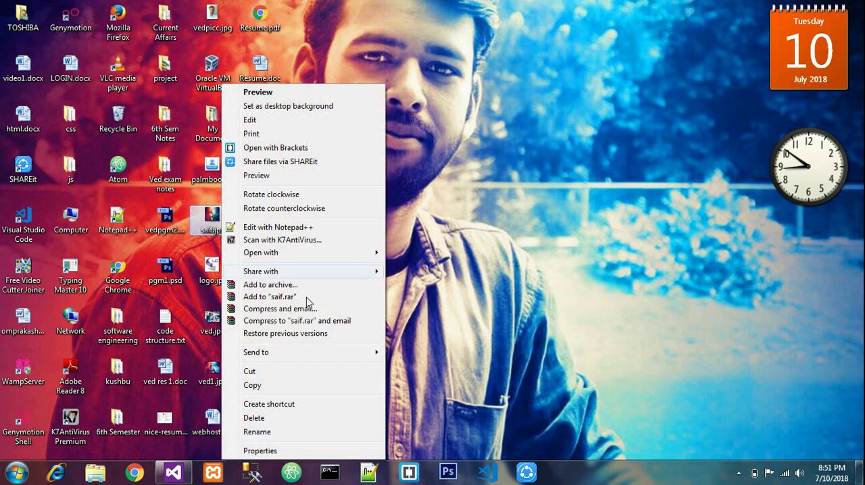
click(283, 386)
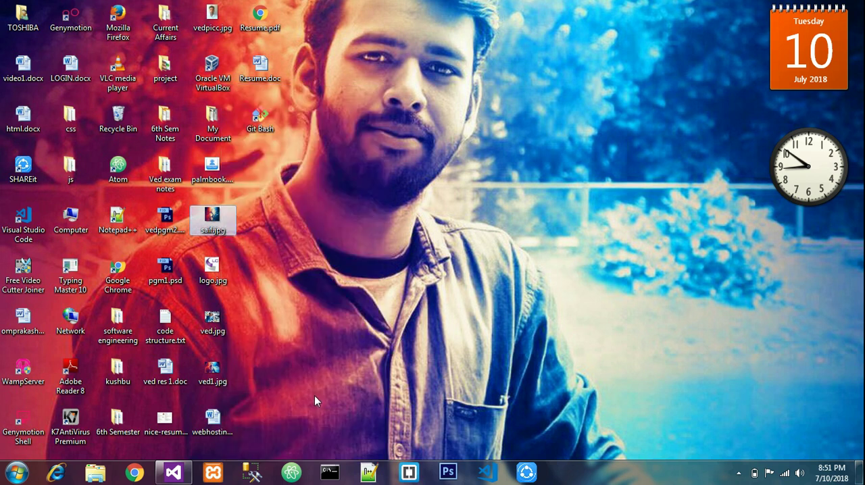
click(173, 472)
right_click(727, 148)
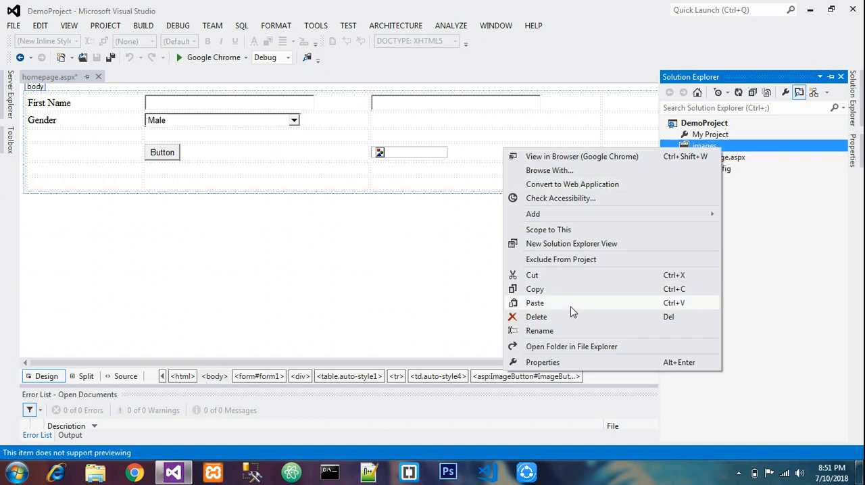
click(572, 304)
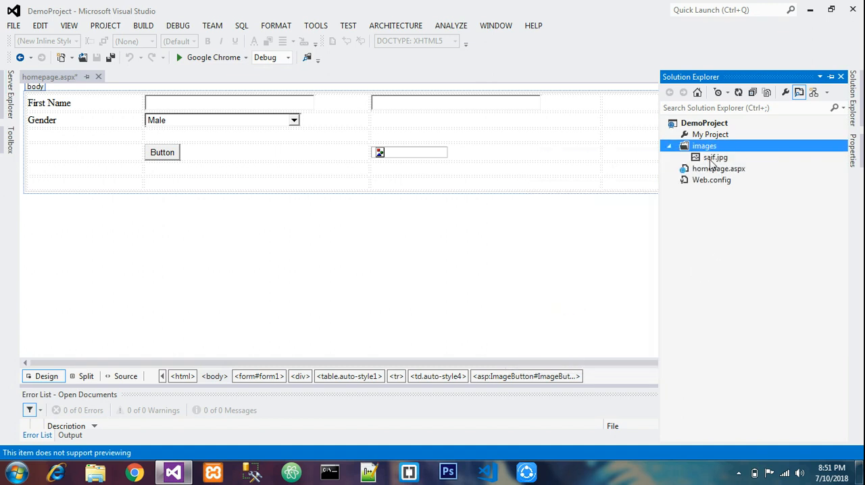
- Set ImageButton1's ImageUrl to ~/images/saif.jpg via the picture chooser
click(415, 153)
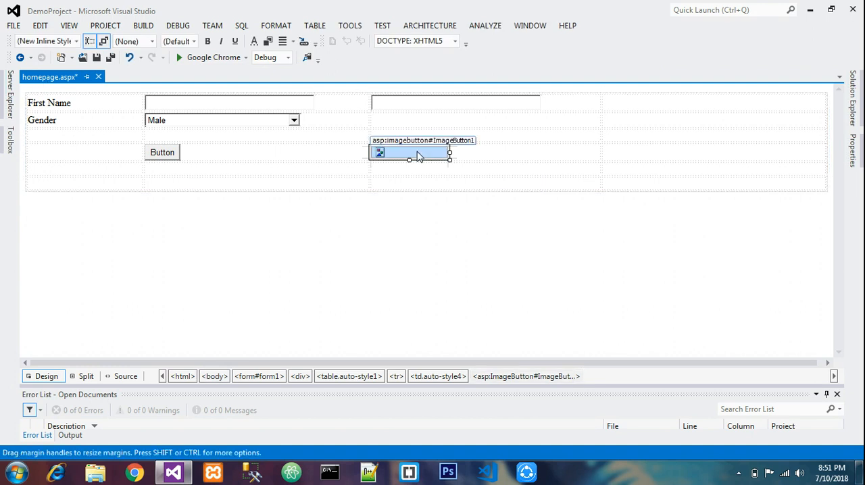
right_click(419, 156)
click(469, 293)
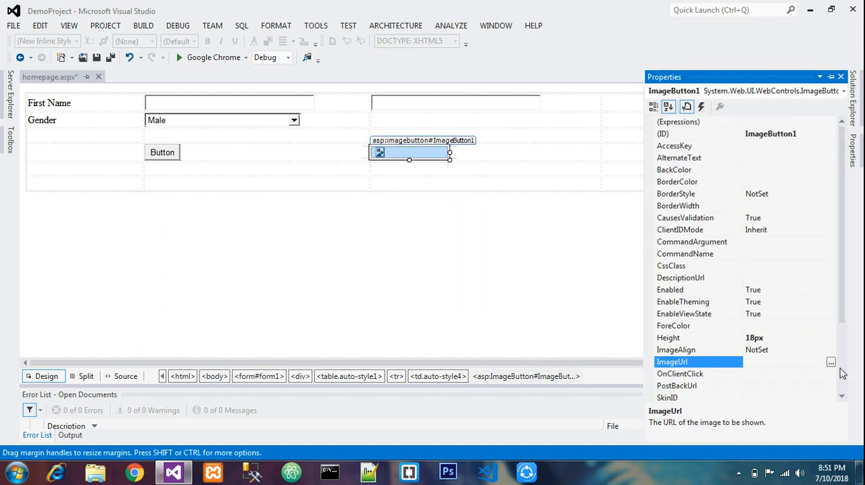
click(832, 364)
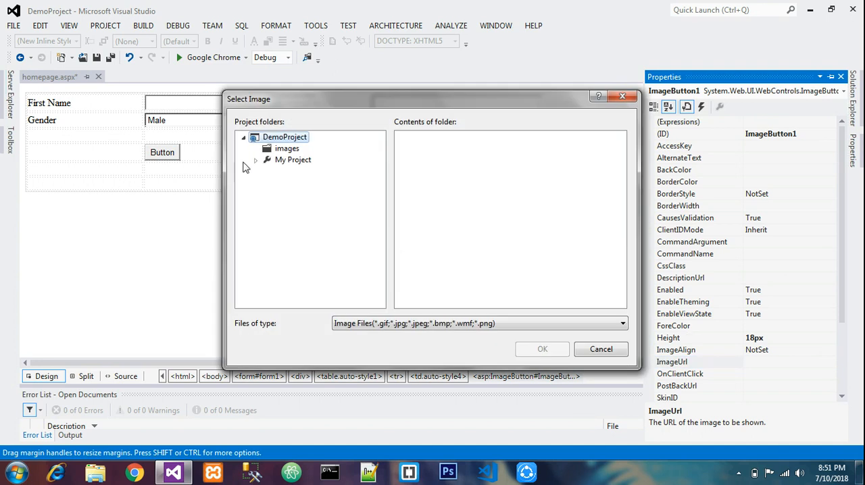
click(281, 150)
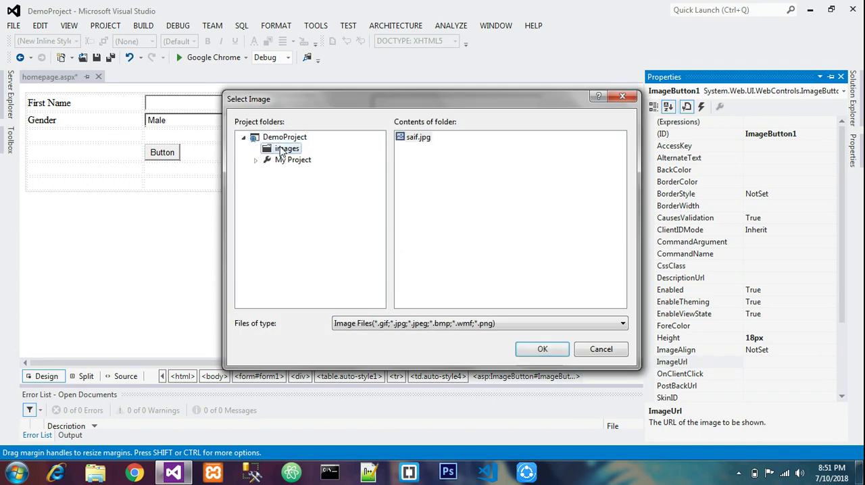
click(407, 141)
click(542, 348)
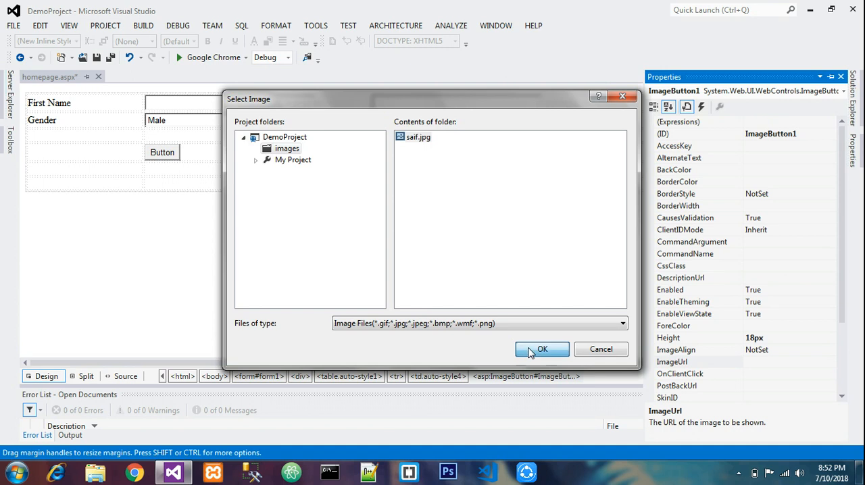
click(543, 273)
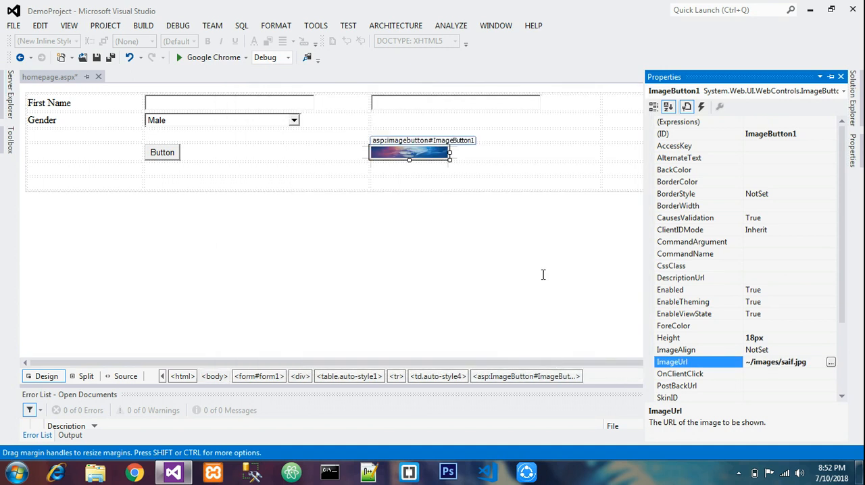
- Enlarge the photo image button to about 244x98px and save homepage.aspx
click(404, 160)
drag(450, 156, 493, 197)
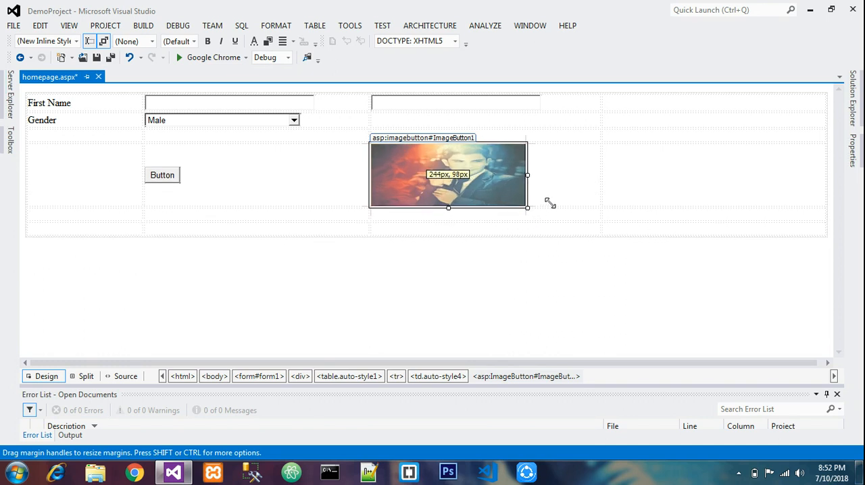
drag(493, 196, 552, 198)
click(655, 186)
click(453, 174)
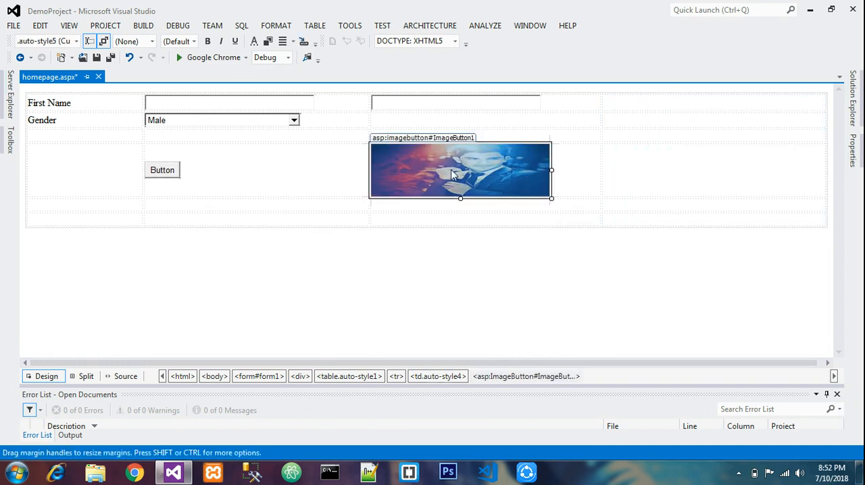
click(168, 170)
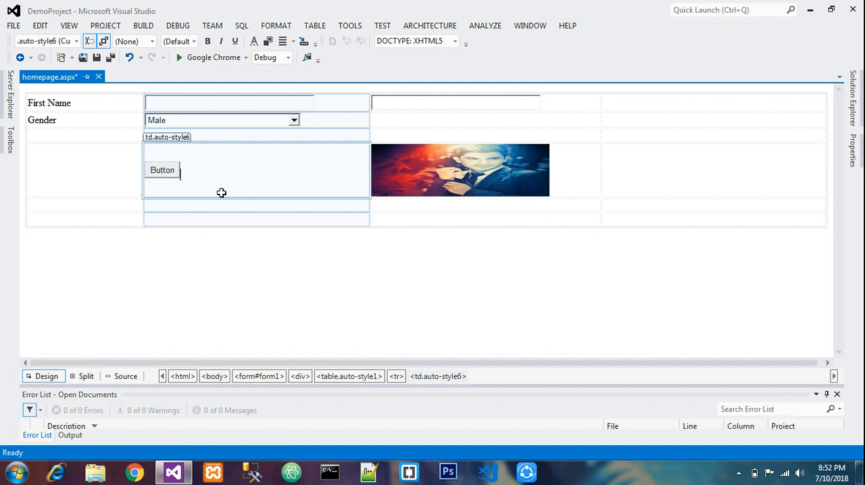
key(ctrl+s)
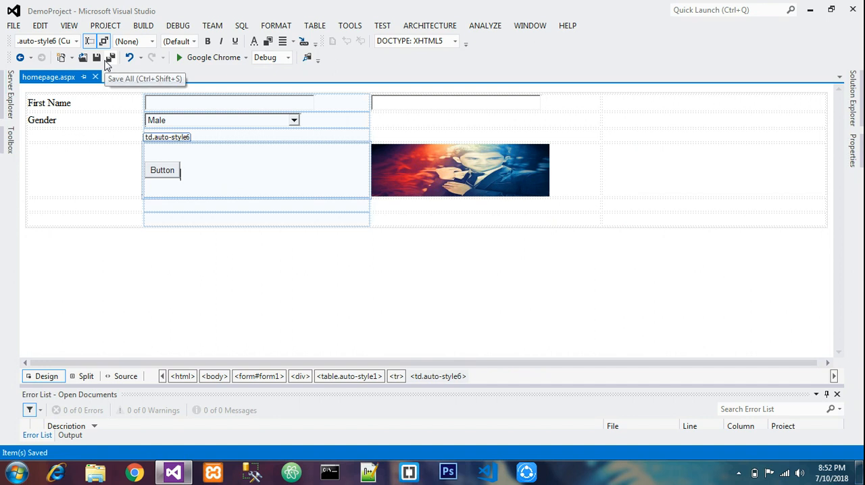
click(108, 62)
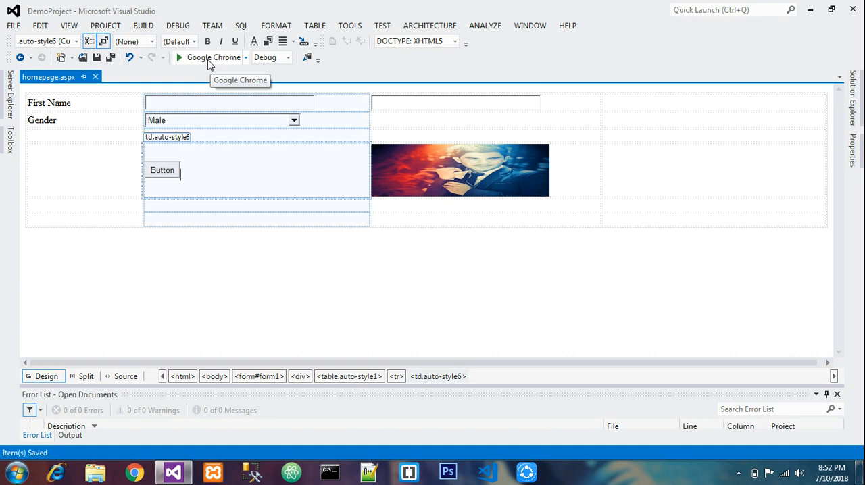
- Run the site in Google Chrome from the Start button's browser list, briefly viewing the DEBUG menu
click(246, 57)
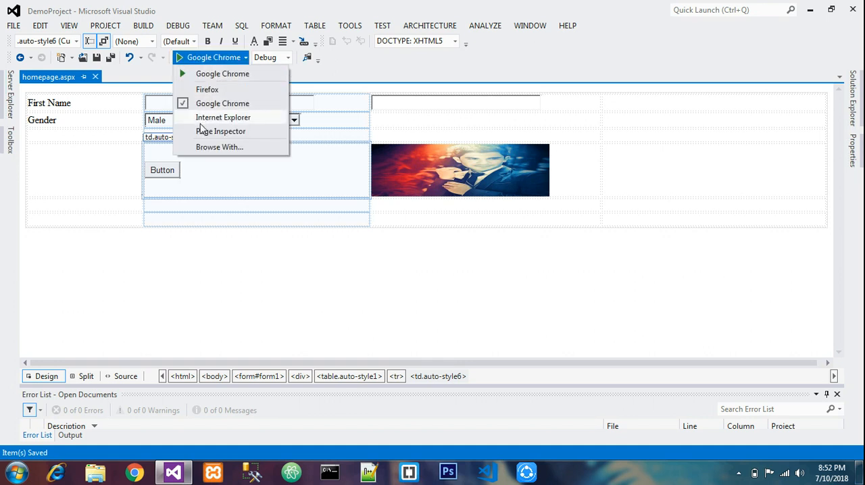
click(209, 60)
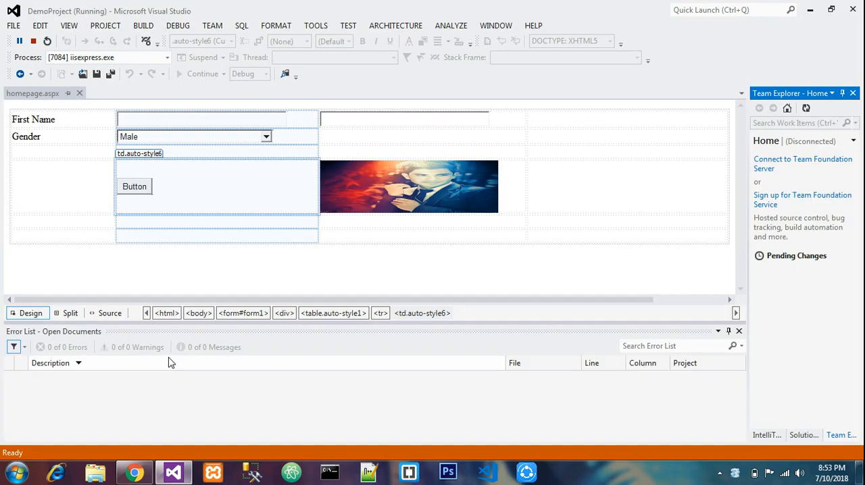
click(178, 27)
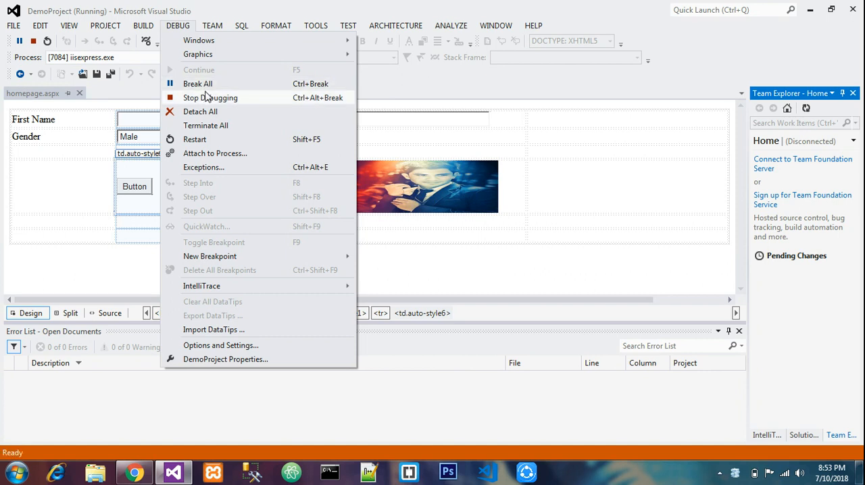
click(515, 246)
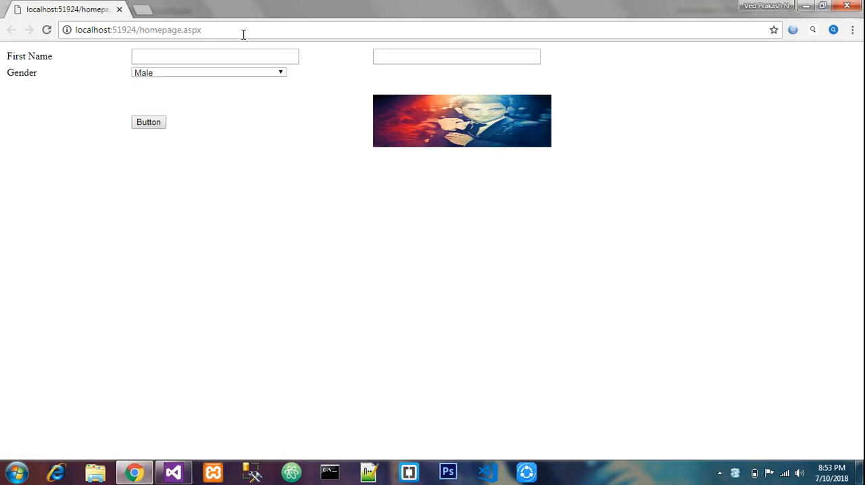
- Test the photo image button and choose Female in the Gender dropdown
click(244, 32)
click(274, 148)
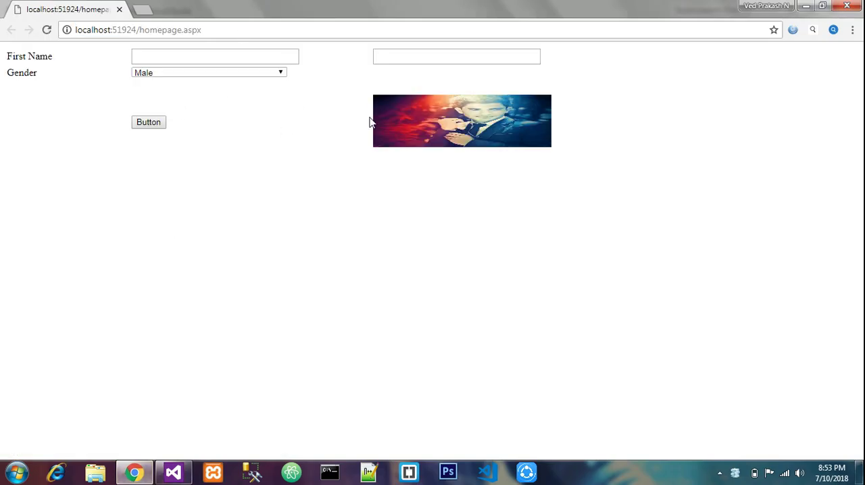
click(395, 143)
click(155, 126)
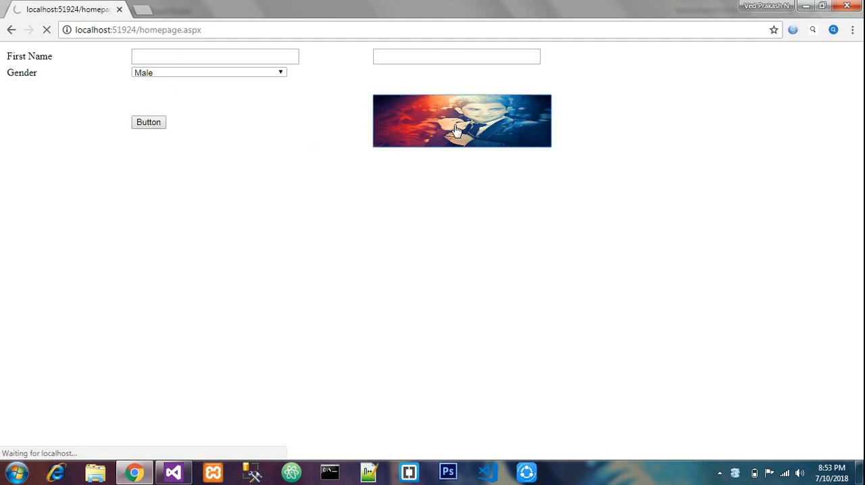
click(173, 74)
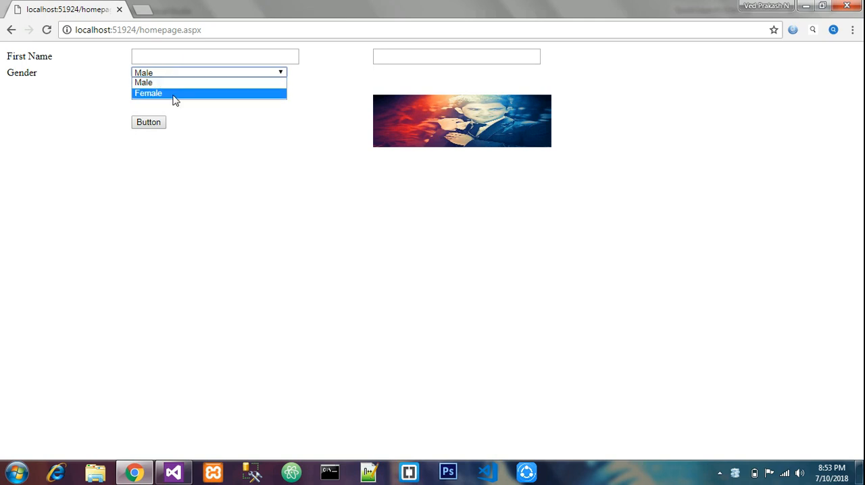
click(173, 97)
- Fill the two textboxes with 'Subscribe It' and 'Share it..' and submit with Button
click(196, 55)
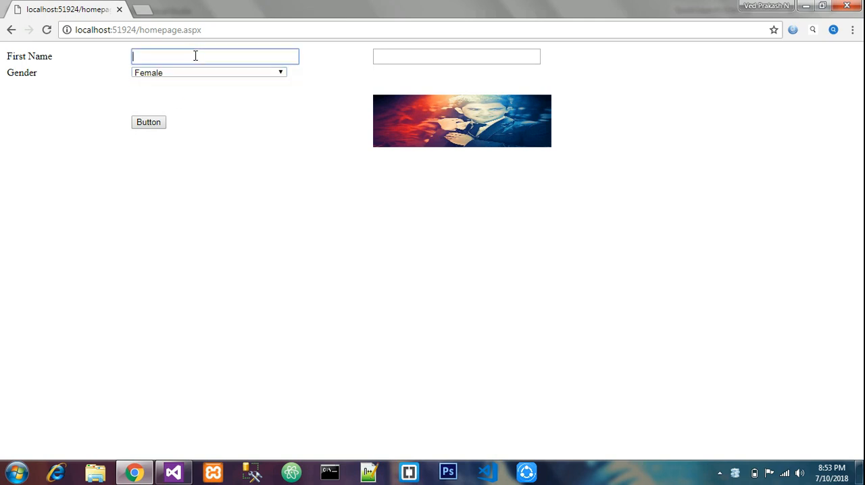
text(jhadvjhv)
key(Tab)
text(kj)
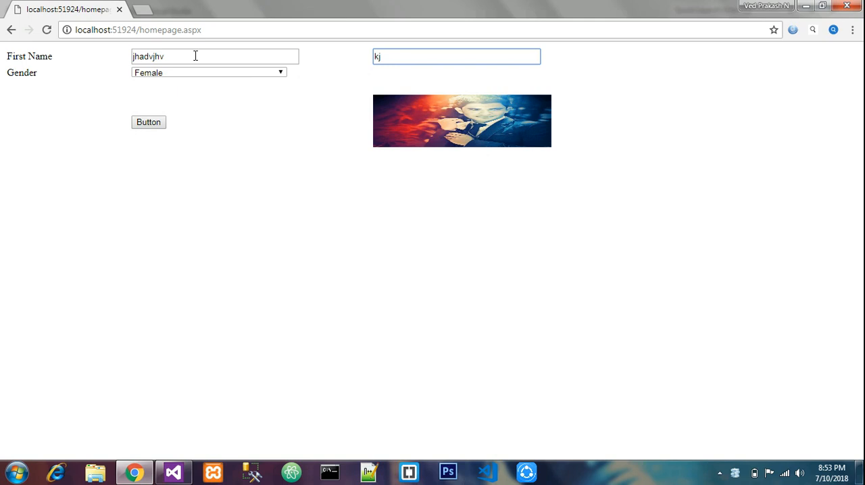
key(shift+Tab)
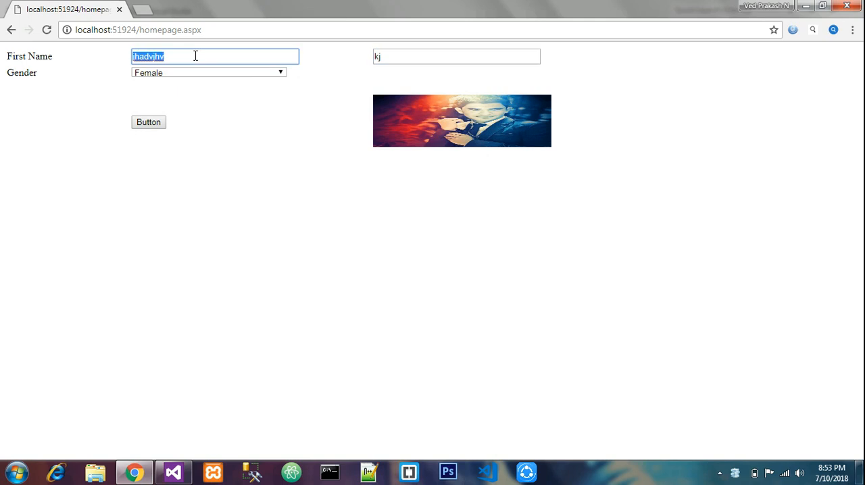
text(Subscribe It)
key(Tab)
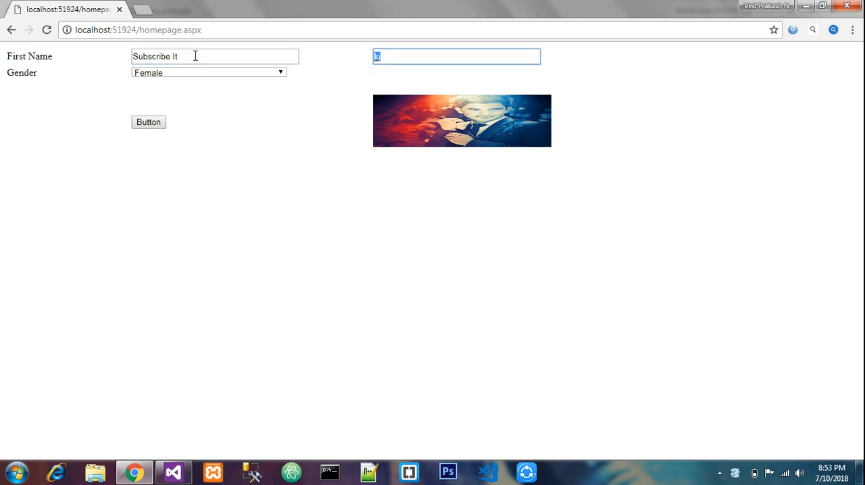
text(S)
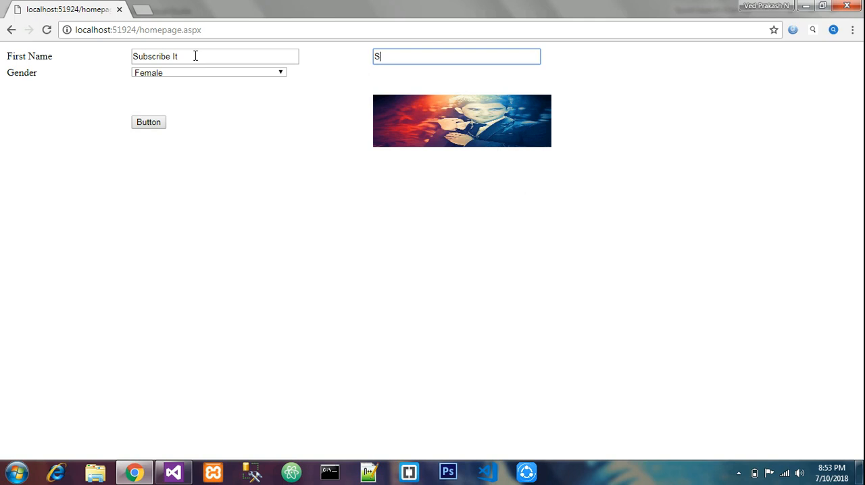
text(hare it)
text(..)
click(152, 125)
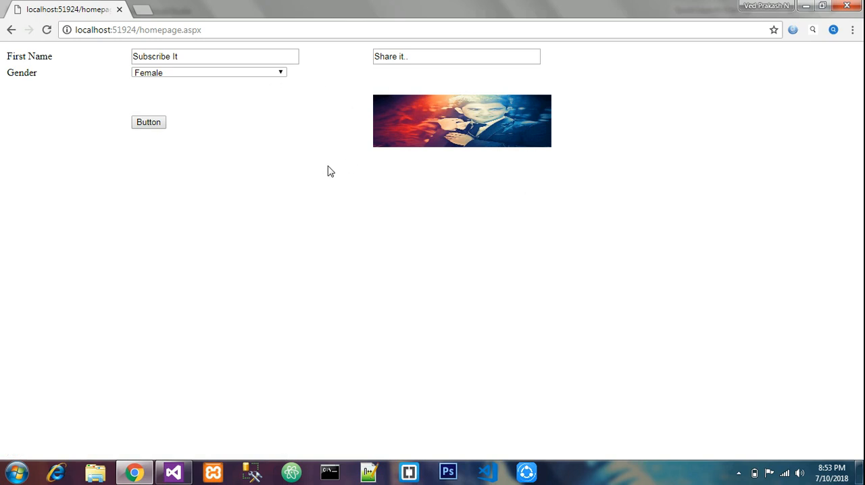
- Stop debugging DemoProject and reselect the Button cell in the homepage.aspx designer
key(alt+Tab)
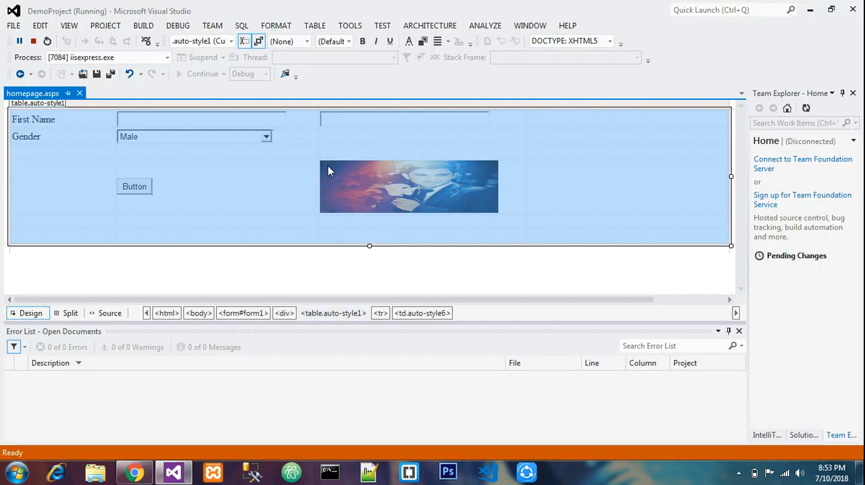
click(348, 272)
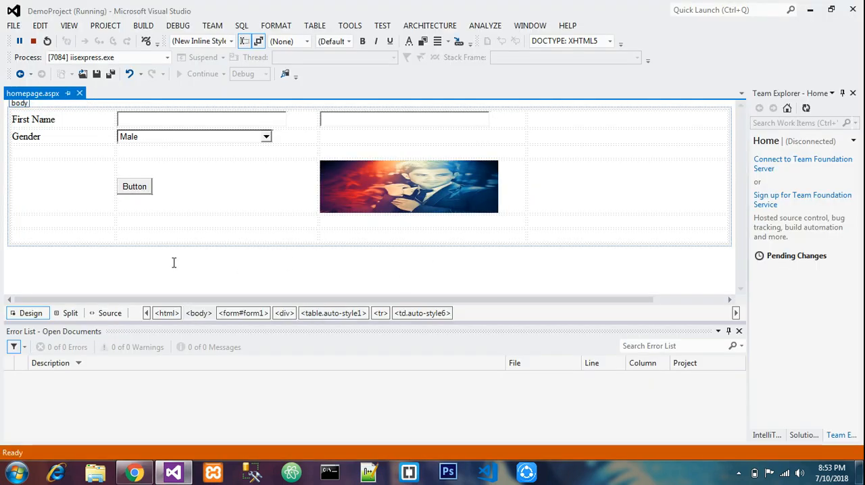
click(34, 42)
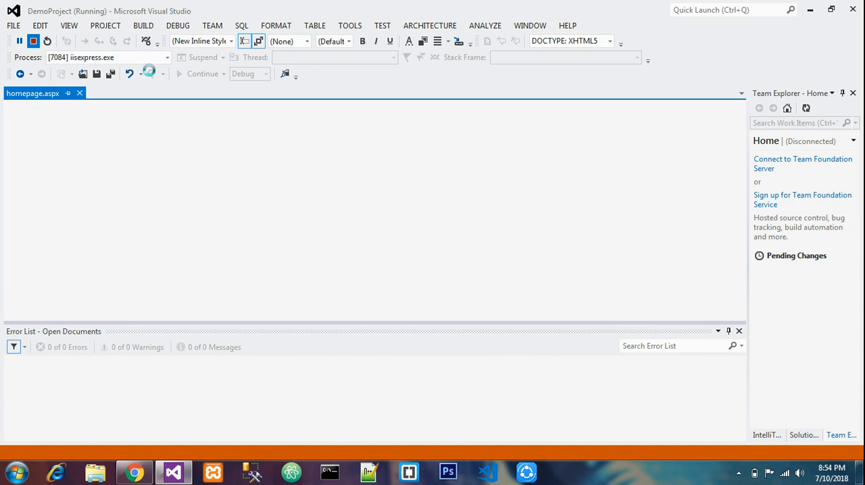
click(205, 153)
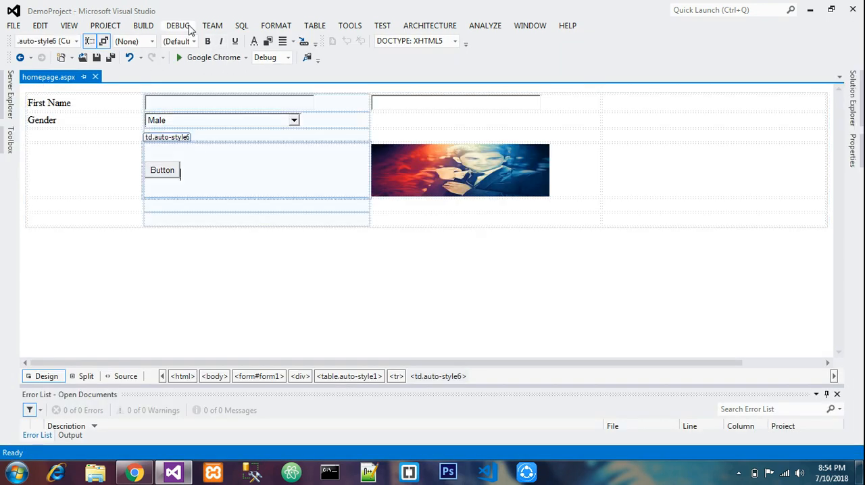
click(178, 25)
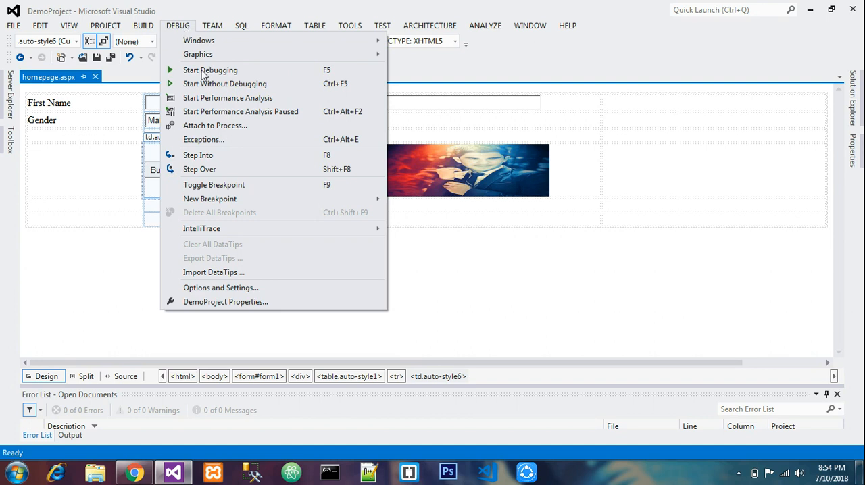
click(96, 156)
click(203, 187)
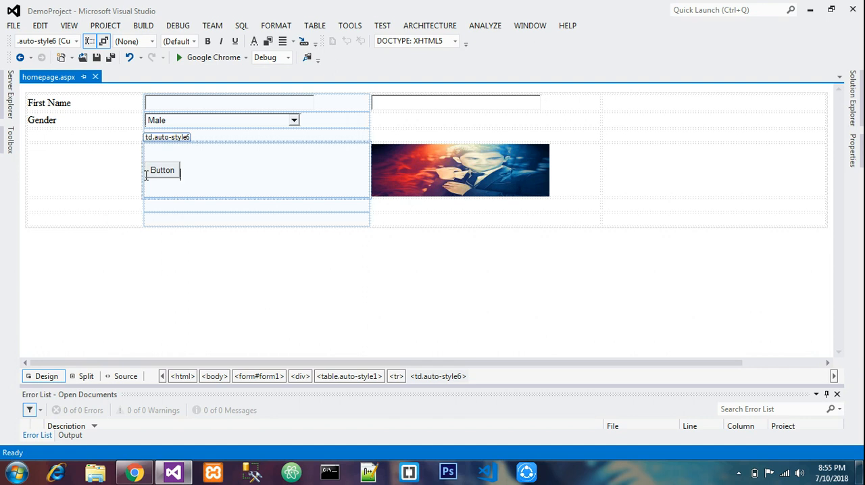
click(244, 217)
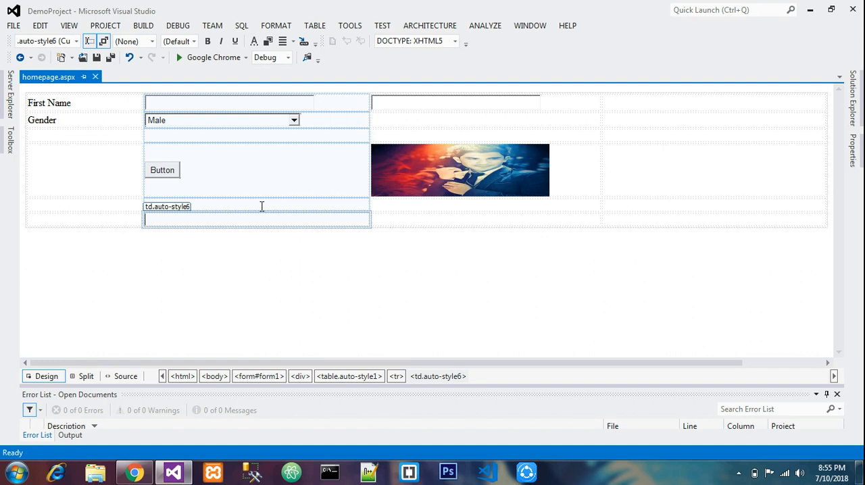
click(401, 203)
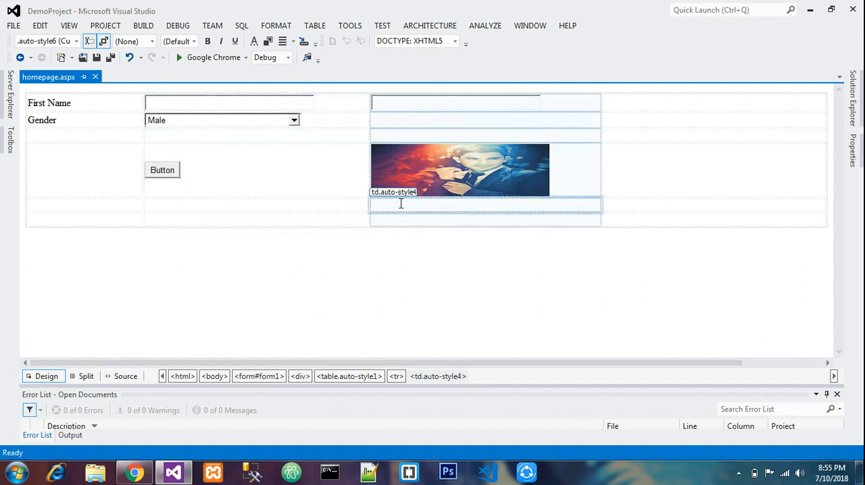
click(428, 226)
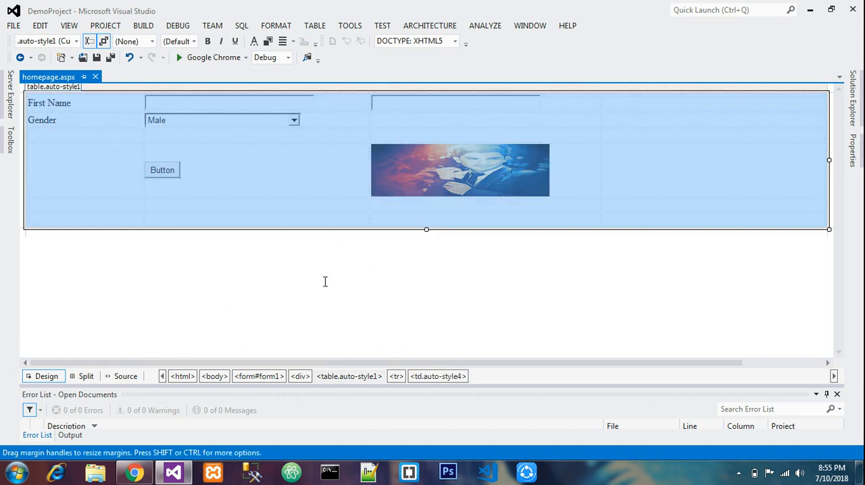
click(381, 271)
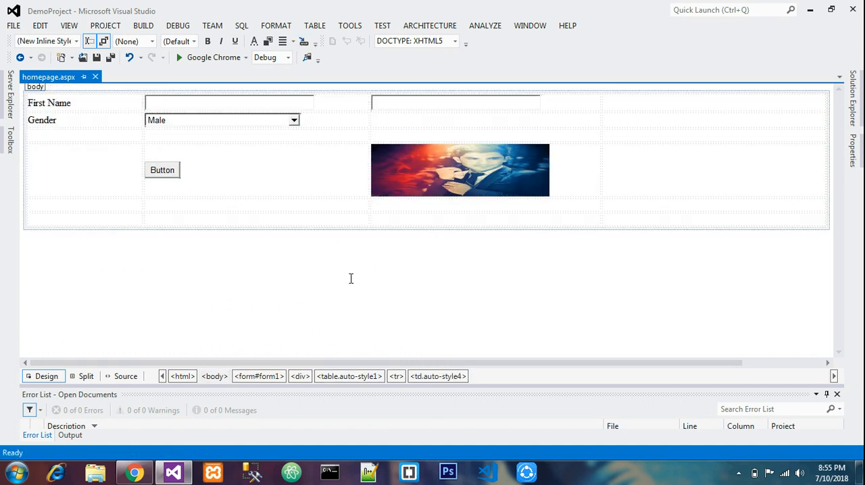